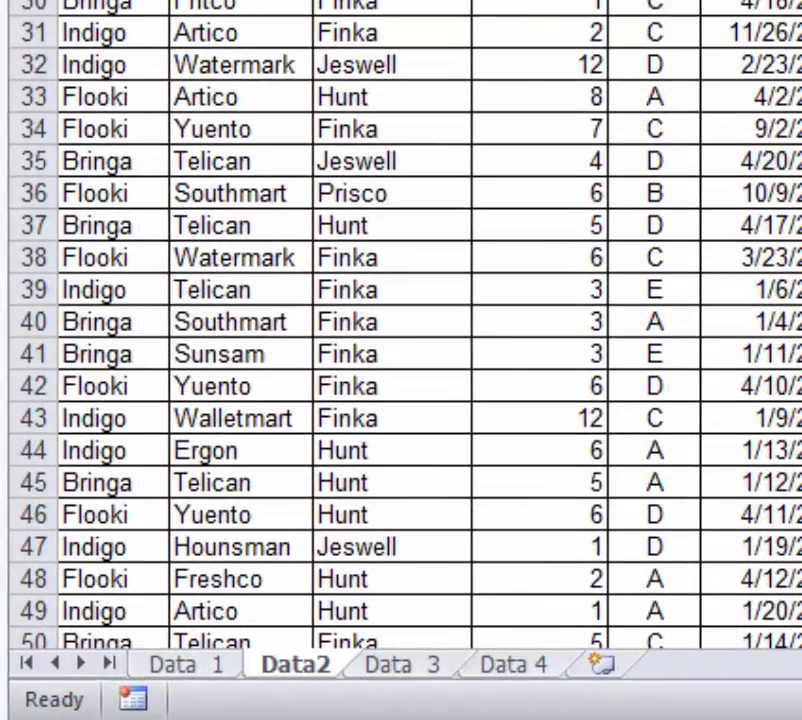
# Step: Insert a PivotTable based on the order data on a new worksheet
pyautogui.click(225, 719)
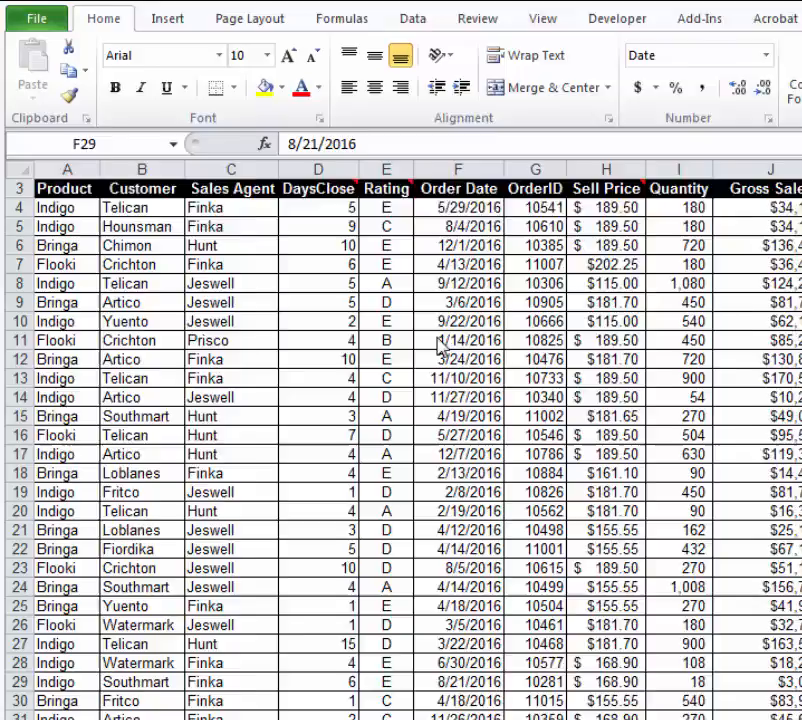
pyautogui.click(281, 217)
pyautogui.click(111, 13)
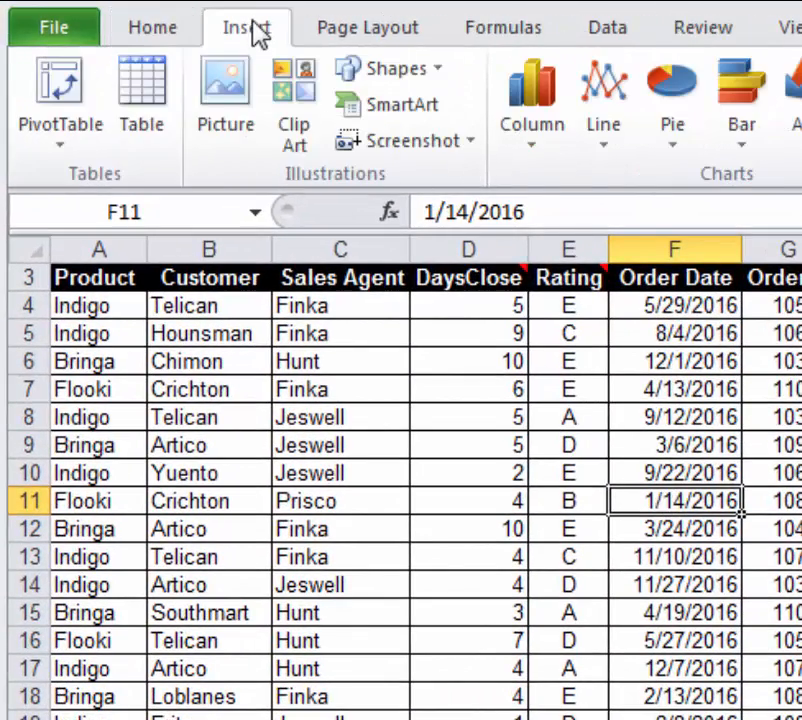
pyautogui.click(66, 79)
pyautogui.press('Return')
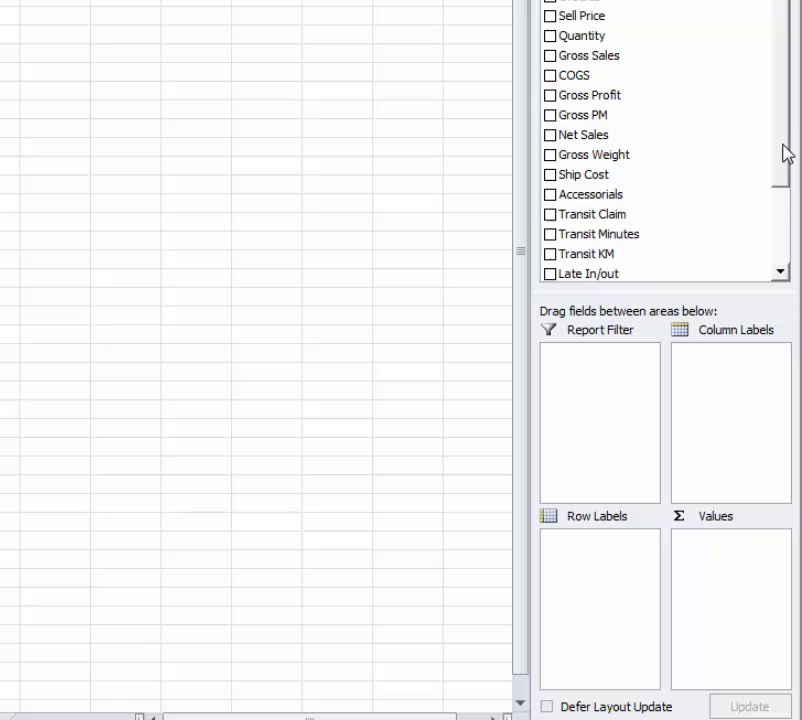
# Step: Add the Truck field to the PivotTable's row labels and filter out the (blank) item
pyautogui.moveTo(782, 152); pyautogui.dragTo(788, 255)
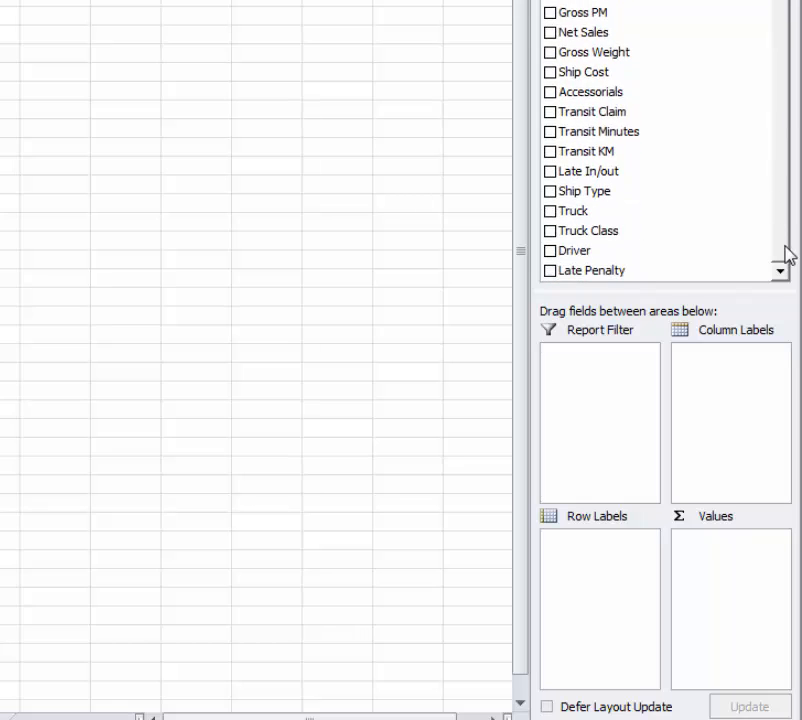
pyautogui.moveTo(601, 213); pyautogui.dragTo(588, 600)
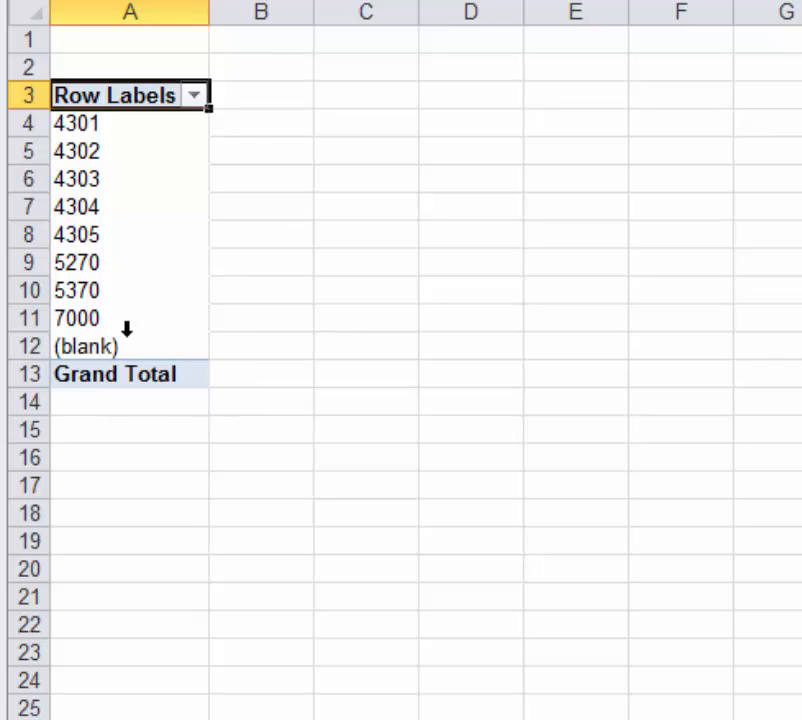
pyautogui.click(203, 101)
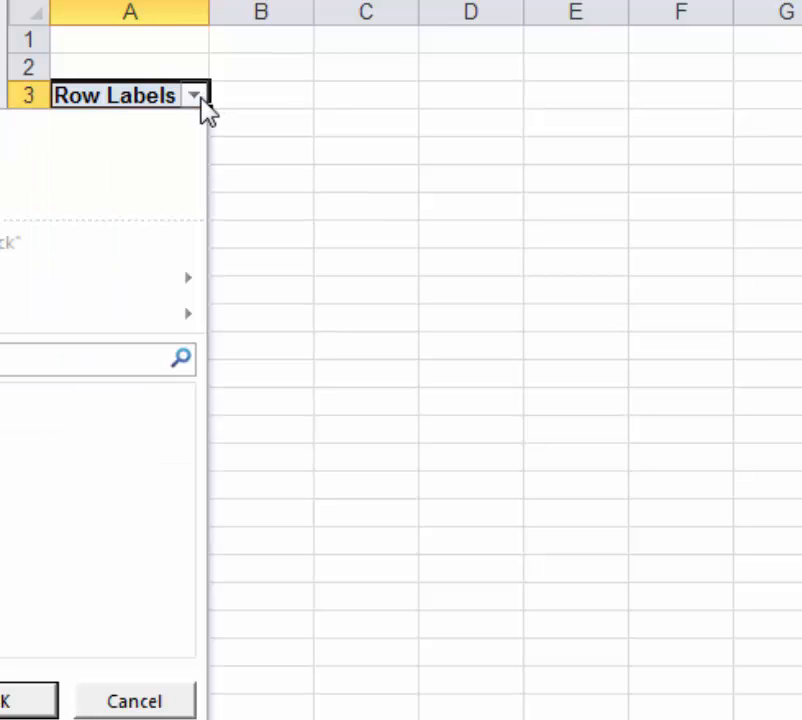
pyautogui.click(5, 703)
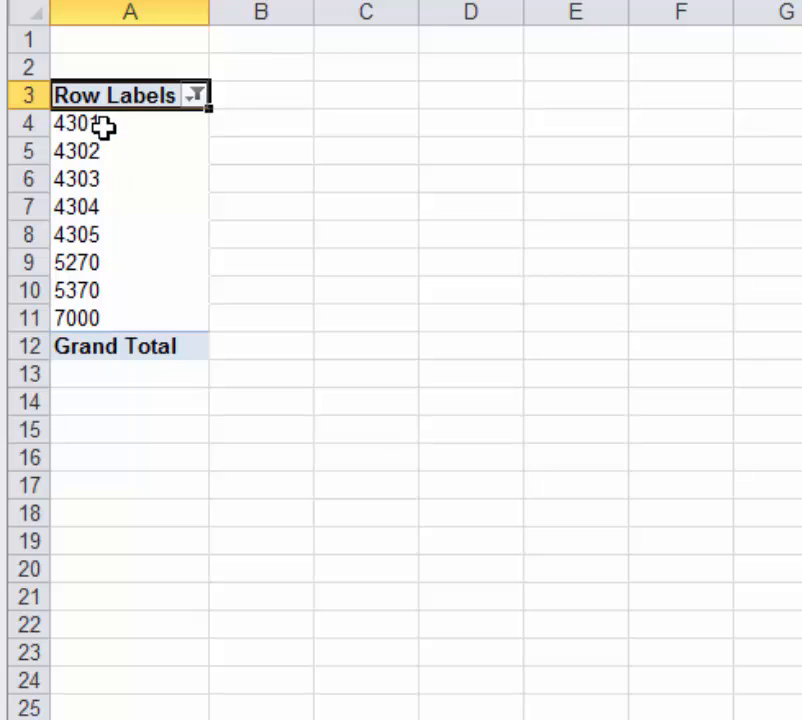
# Step: Add the Transit KM field to the PivotTable's values to sum the kilometres per truck
pyautogui.moveTo(104, 125); pyautogui.dragTo(95, 318)
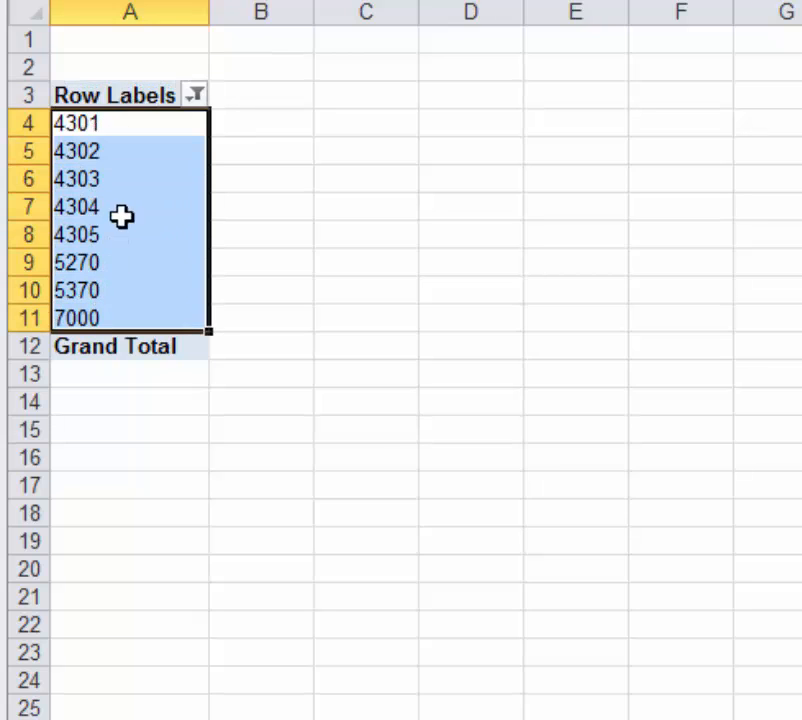
pyautogui.click(340, 255)
pyautogui.click(136, 226)
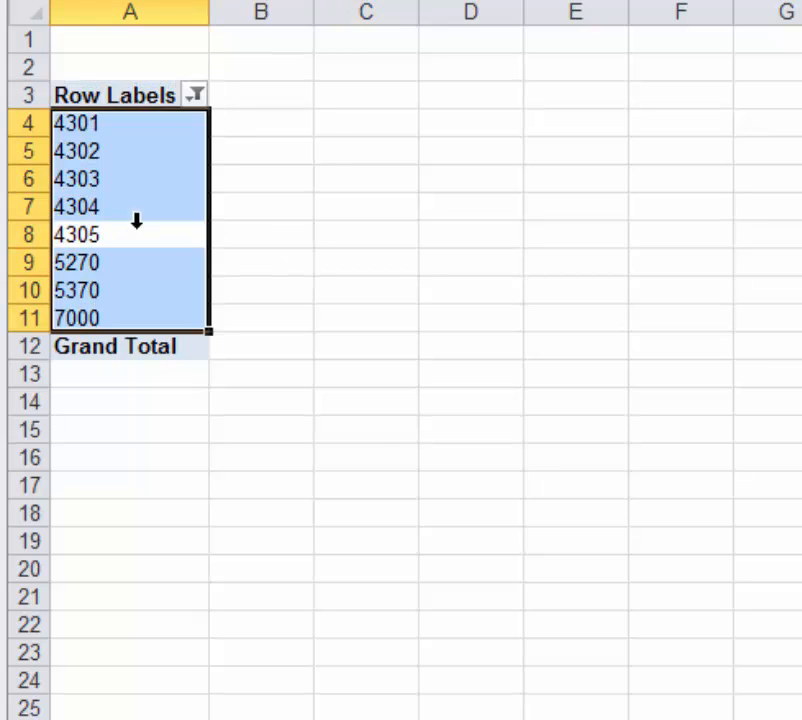
pyautogui.click(128, 207)
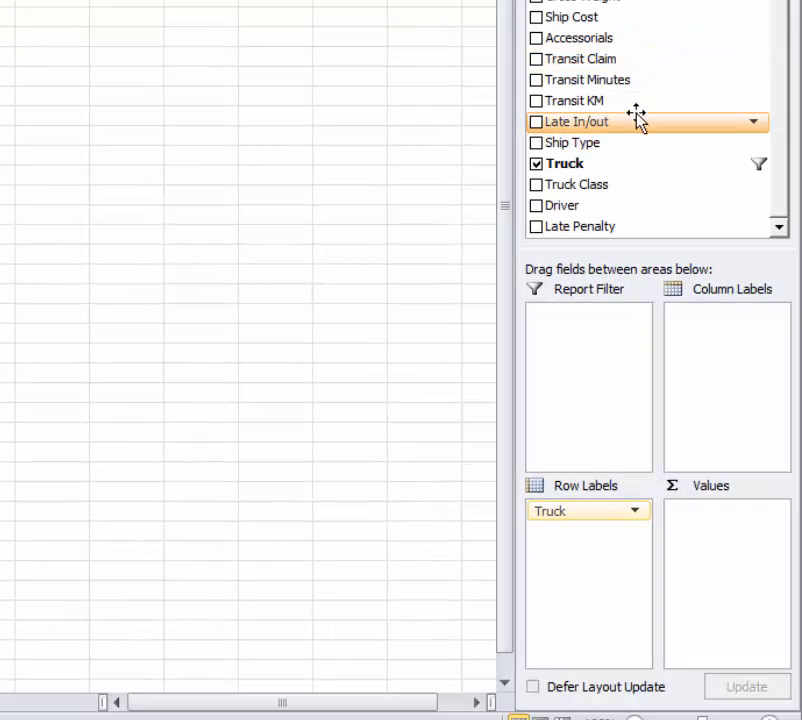
pyautogui.moveTo(587, 104); pyautogui.dragTo(740, 555)
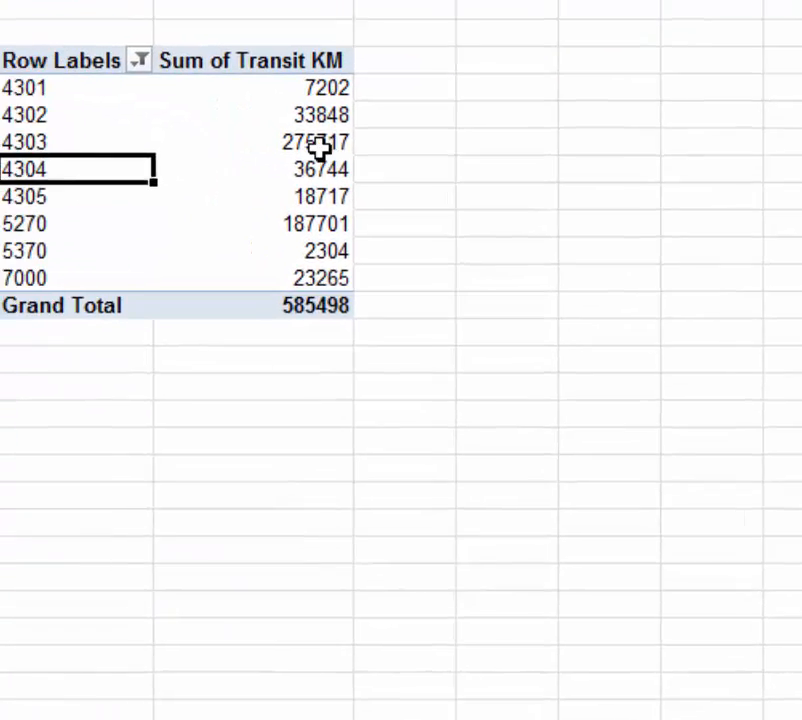
pyautogui.click(374, 174)
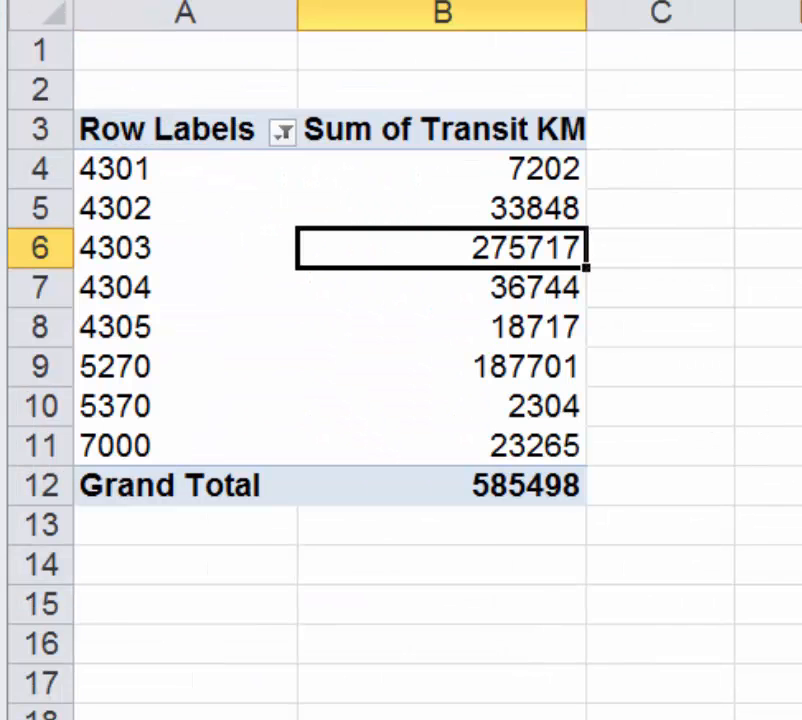
# Step: Enter the headers Lube, Maint and Tire in cells D3 to F3, beside the PivotTable
pyautogui.click(800, 114)
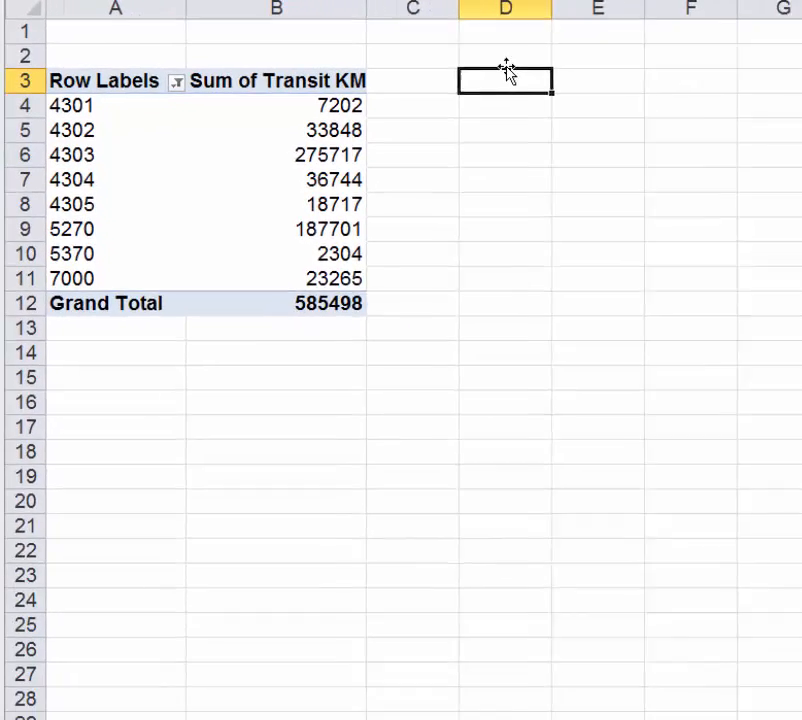
pyautogui.write('Lub')
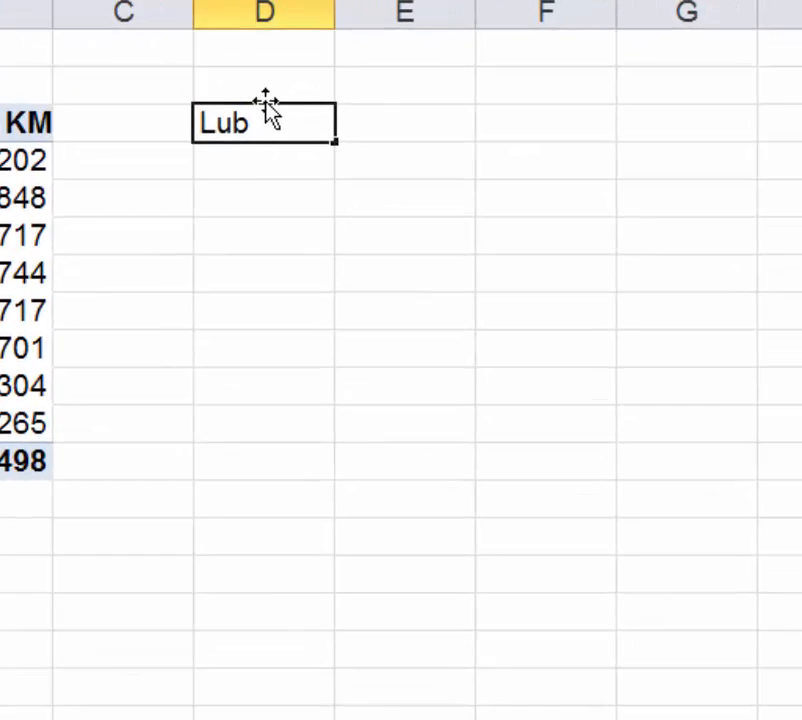
pyautogui.write('e')
pyautogui.press('Tab')
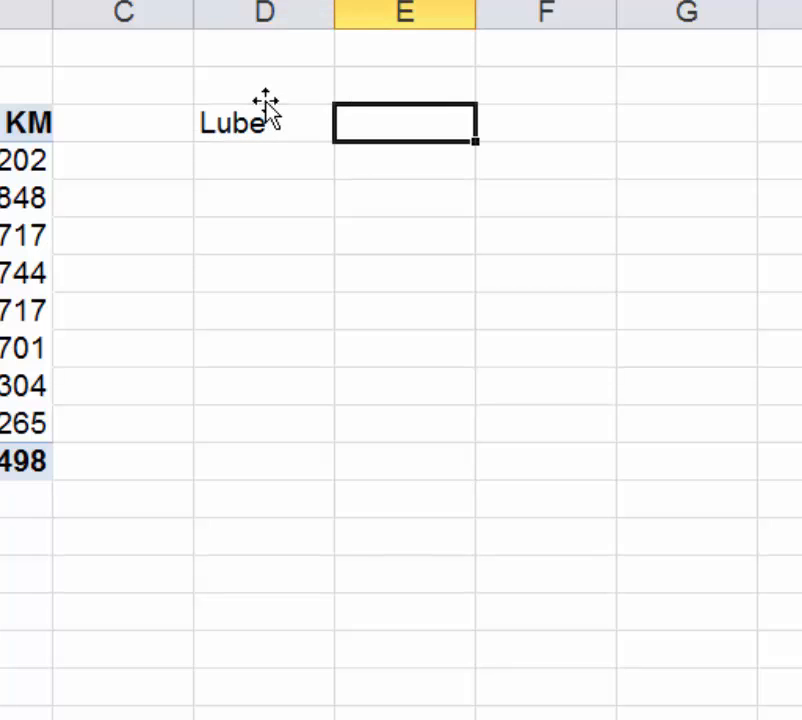
pyautogui.write('Maint')
pyautogui.press('Tab')
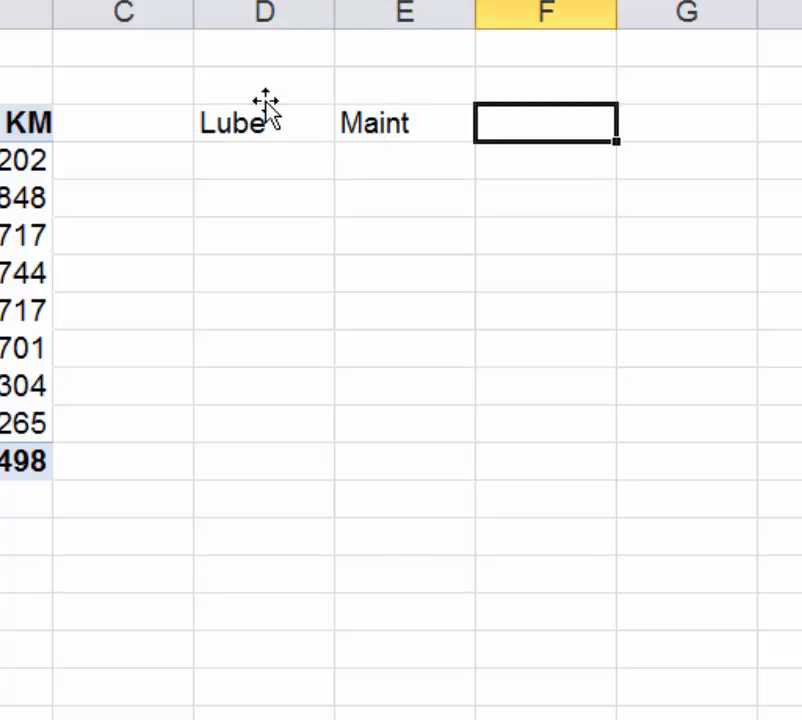
pyautogui.write('Tire')
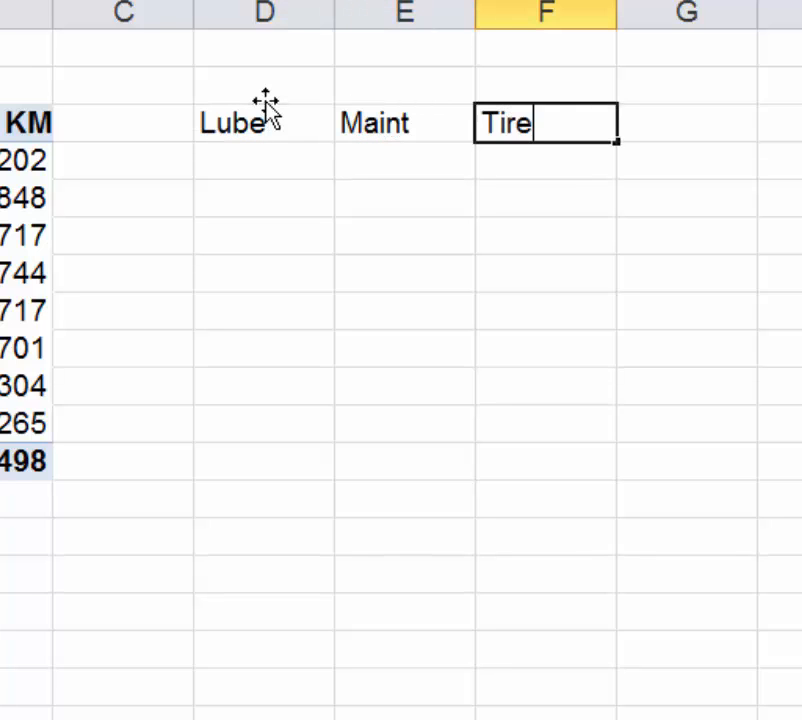
pyautogui.press('Return')
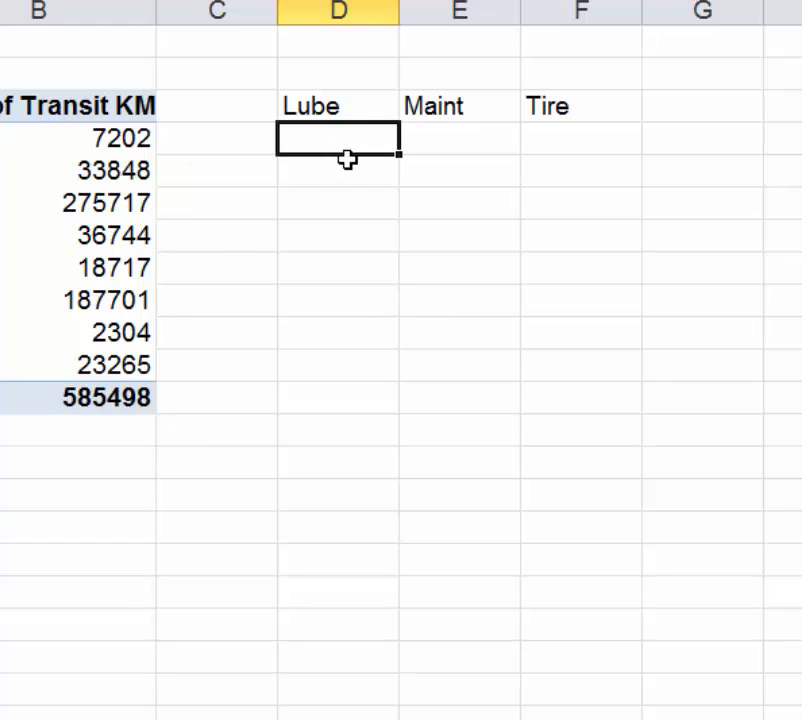
# Step: Try manual Lube counts of 1 in D4 and 6 in D5, and clear both cells
pyautogui.write('1')
pyautogui.press('Return')
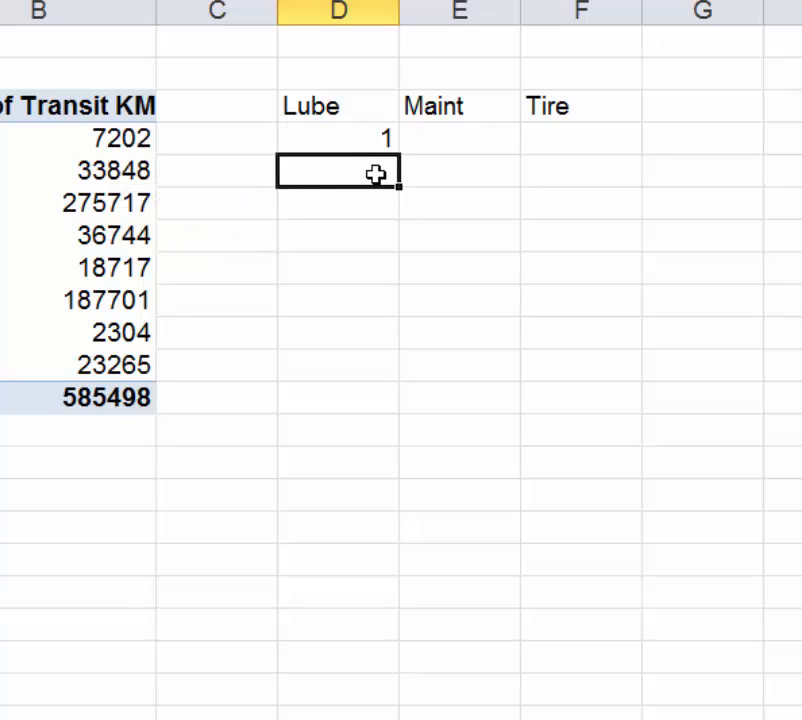
pyautogui.write('6')
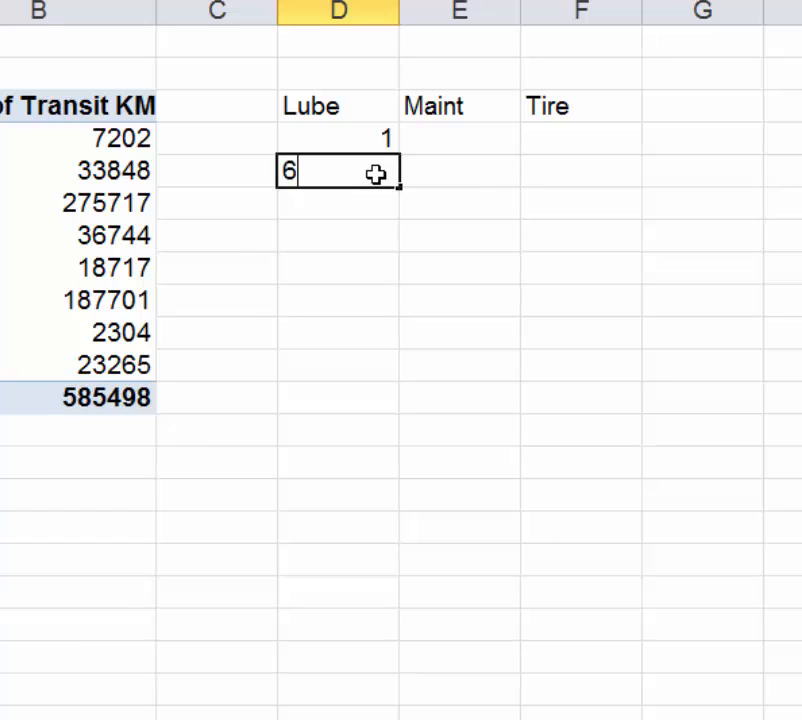
pyautogui.press('Return')
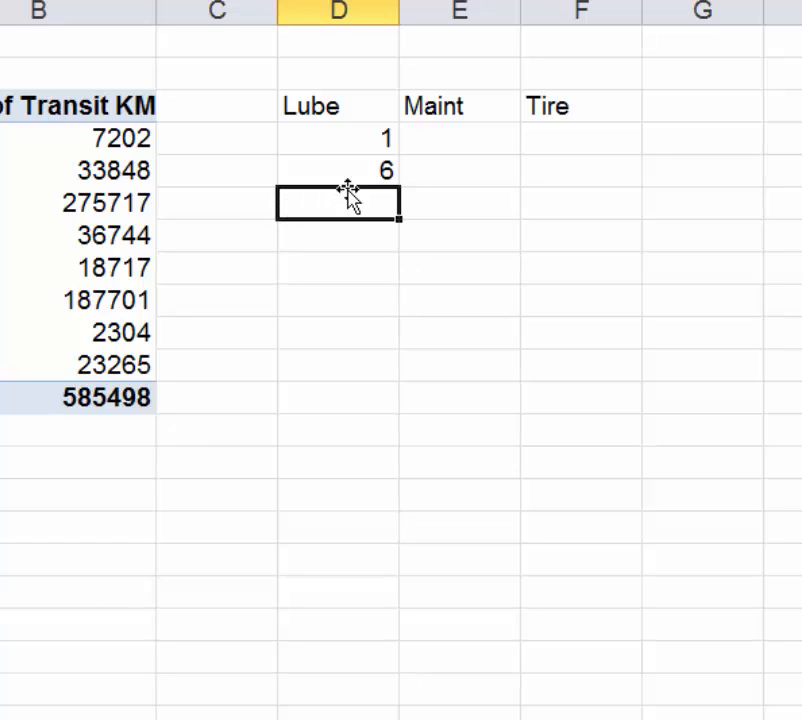
pyautogui.moveTo(343, 139); pyautogui.dragTo(342, 186)
pyautogui.press('Delete')
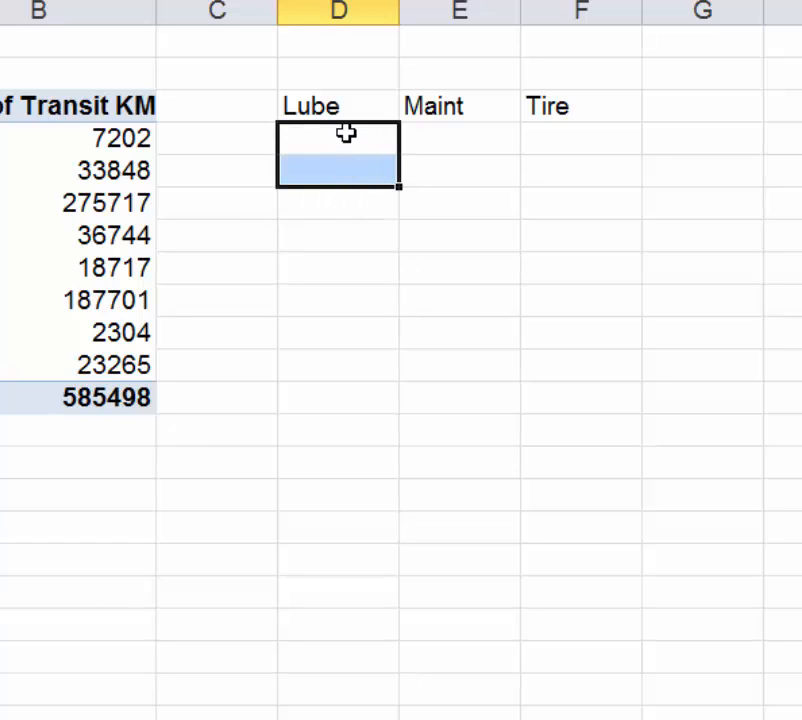
# Step: Enter =b4/5000 in Lube cell D4 and fill the formula down to D11
pyautogui.click(348, 140)
pyautogui.write('=b')
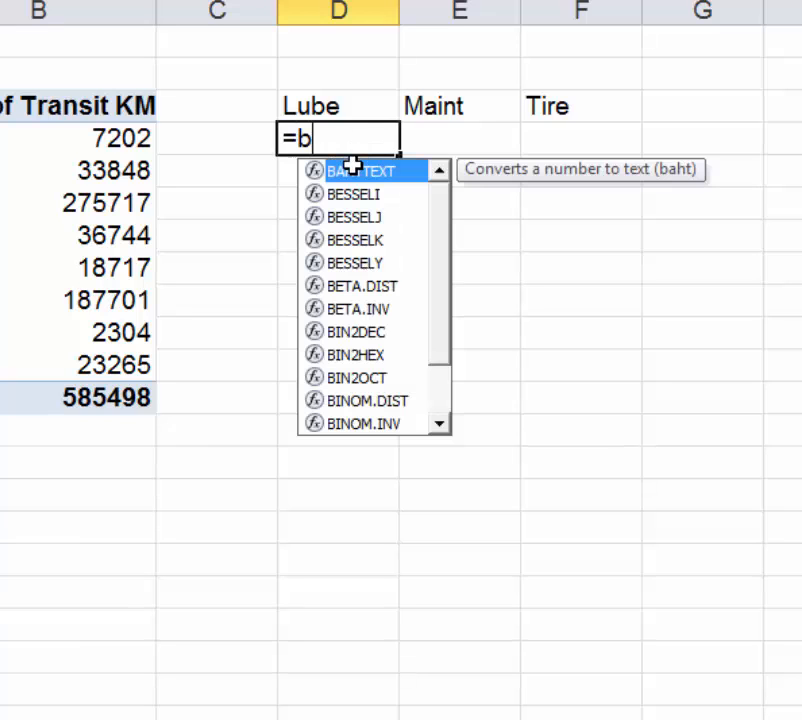
pyautogui.write('4')
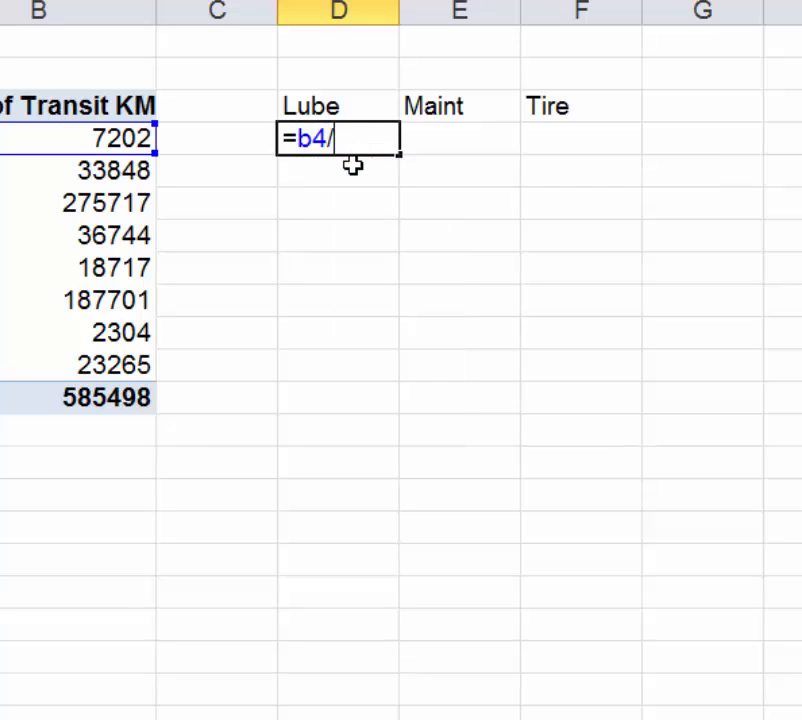
pyautogui.write('/5000')
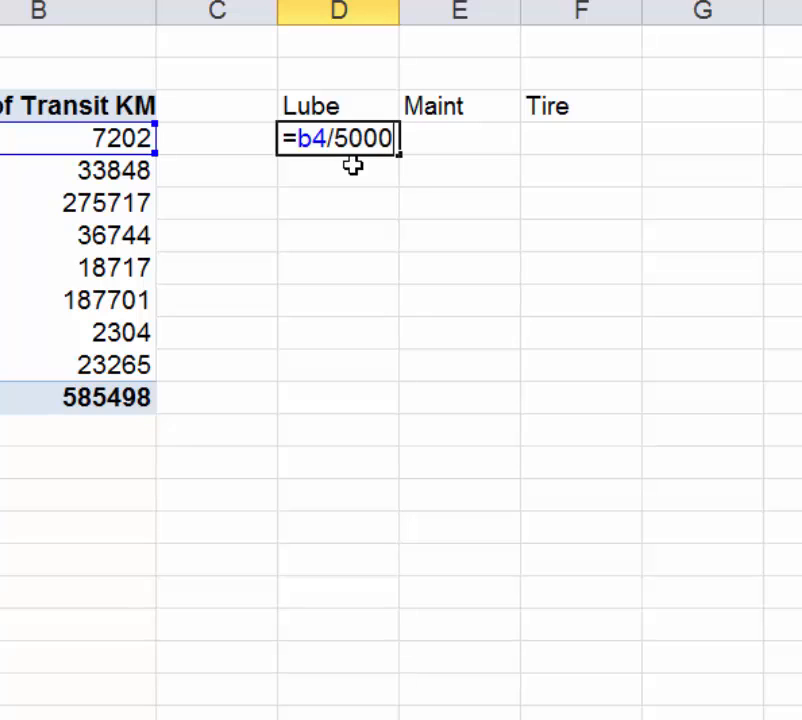
pyautogui.press('Return')
pyautogui.click(390, 146)
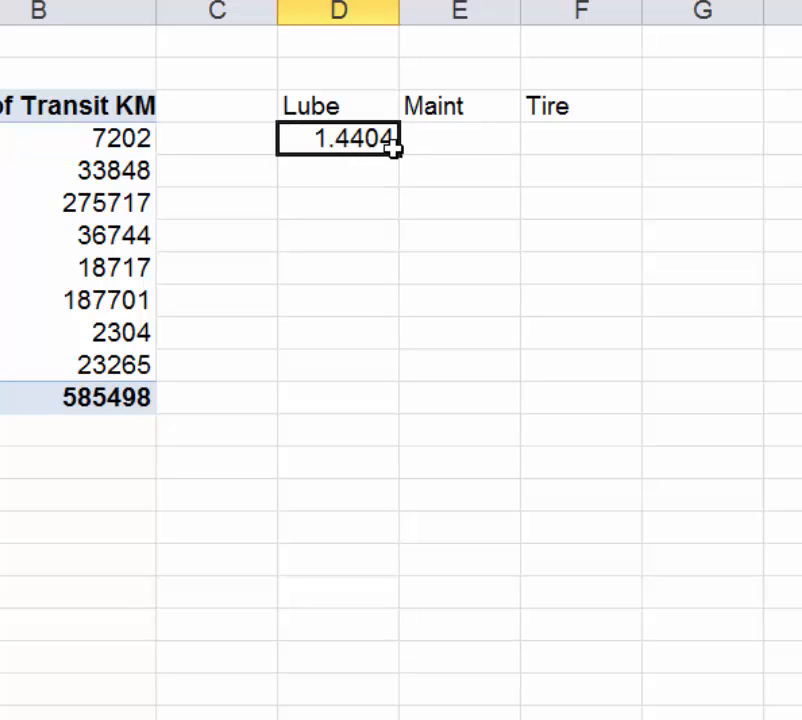
pyautogui.moveTo(400, 154); pyautogui.dragTo(390, 381)
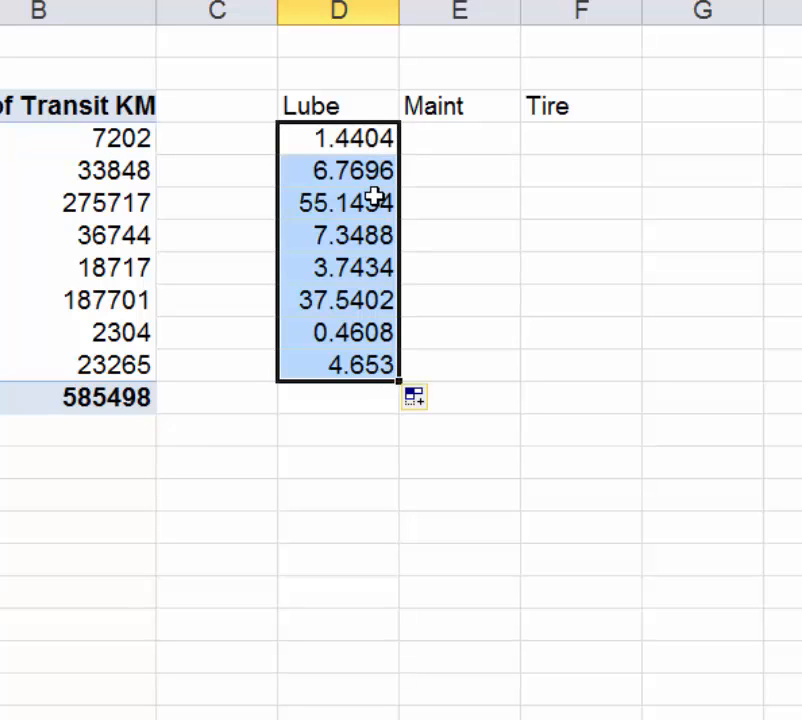
# Step: Clear the Lube formulas from D4 to D11
pyautogui.click(366, 148)
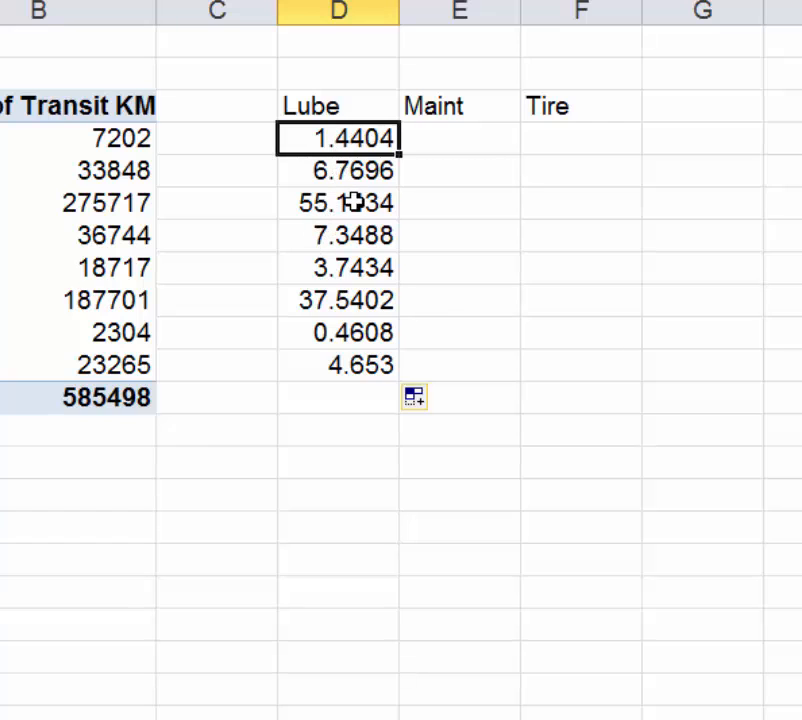
pyautogui.moveTo(360, 143); pyautogui.dragTo(356, 356)
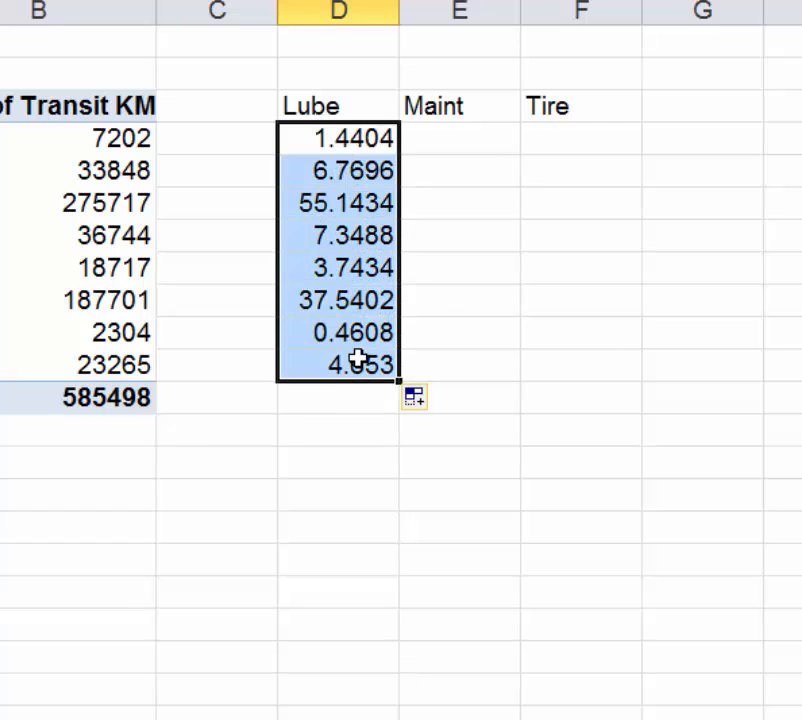
pyautogui.press('Delete')
# Step: Enter =ROUNDDOWN(b4/5000,0) in Lube cell D4 to count only whole services
pyautogui.click(337, 145)
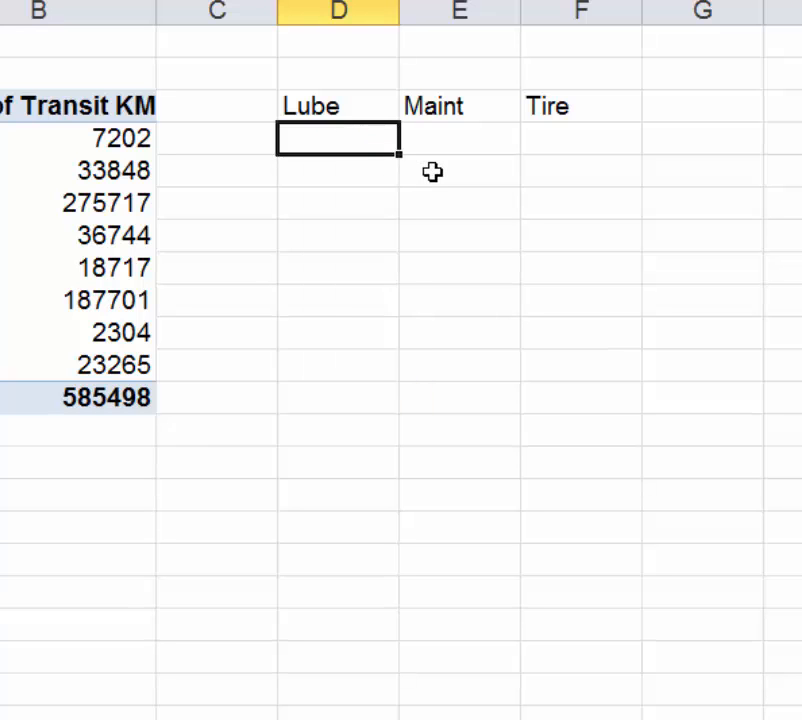
pyautogui.write('=')
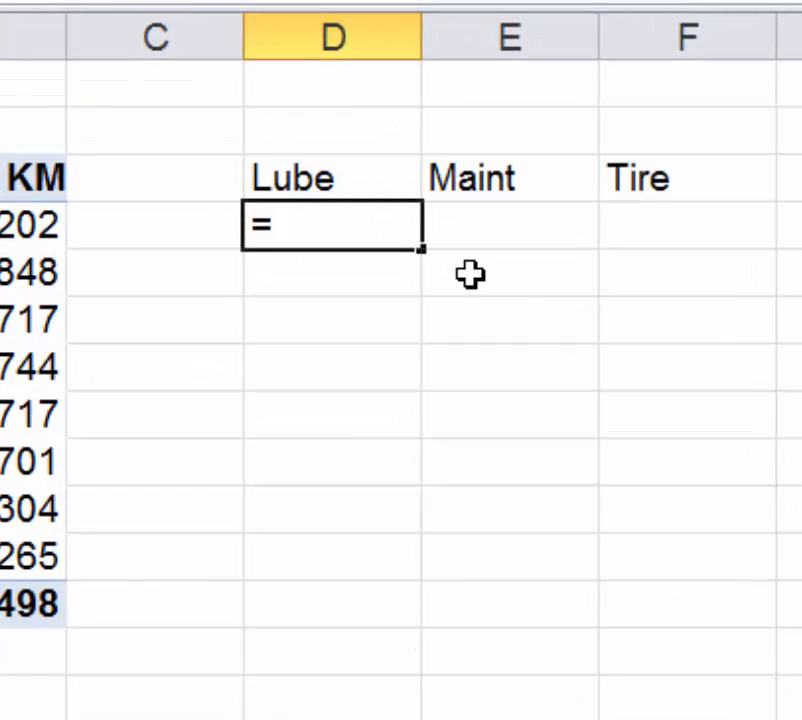
pyautogui.write('ROUNDDOWN')
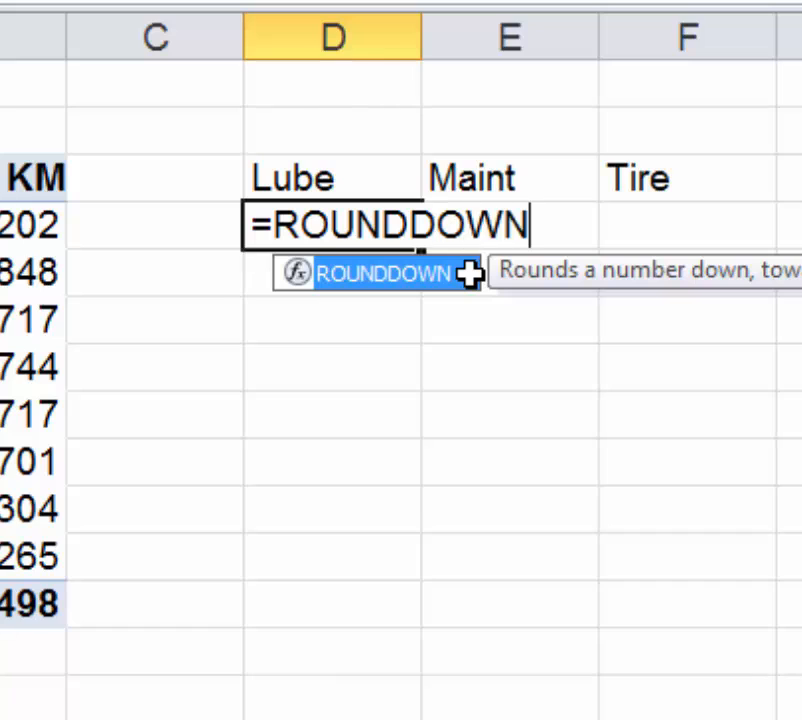
pyautogui.doubleClick(468, 273)
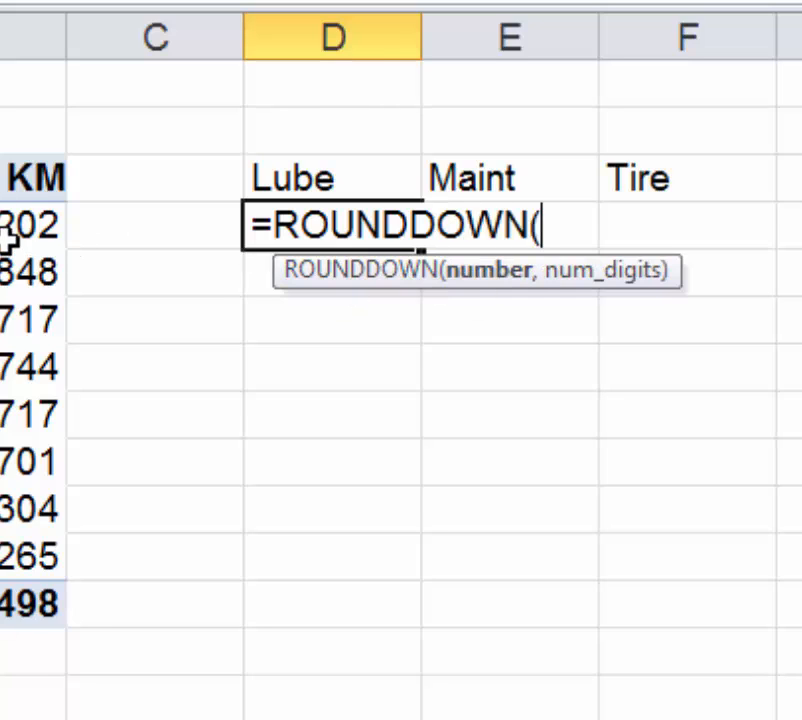
pyautogui.write('b')
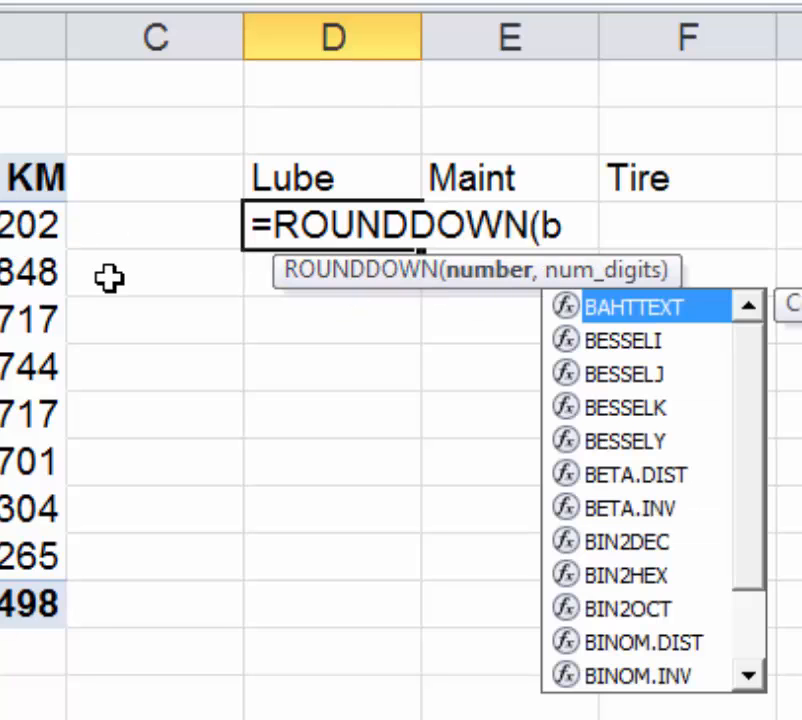
pyautogui.write('4/5000')
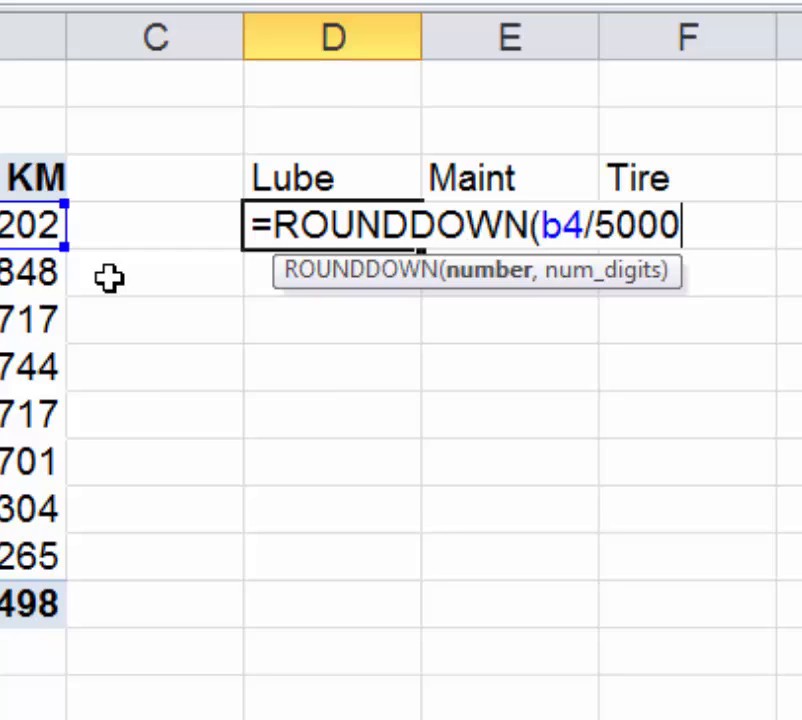
pyautogui.write(')')
pyautogui.press('BackSpace')
pyautogui.write(',0)')
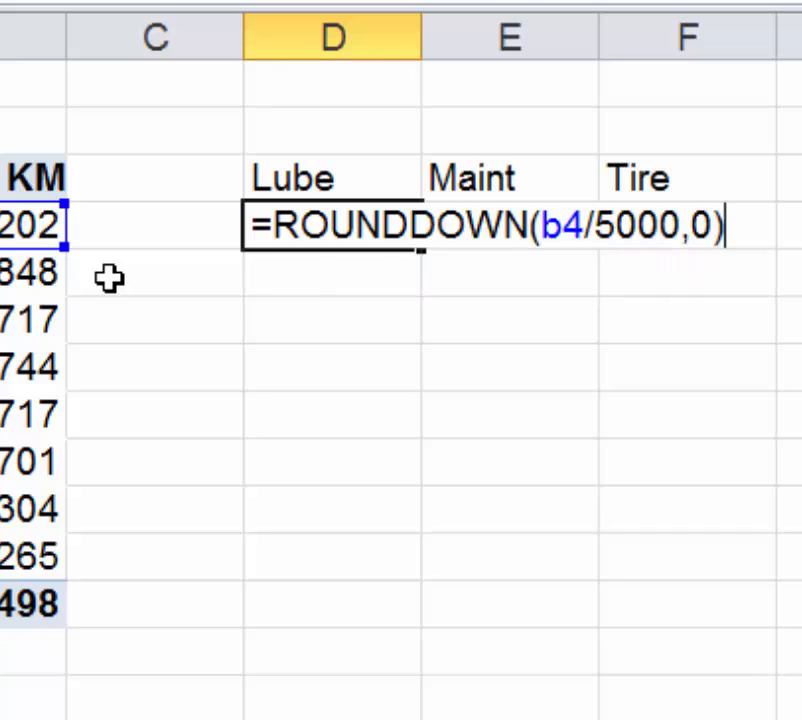
pyautogui.press('Return')
# Step: Fill the rounded Lube formula from D4 down to D11, and clear the copies in D5 to D11
pyautogui.click(371, 238)
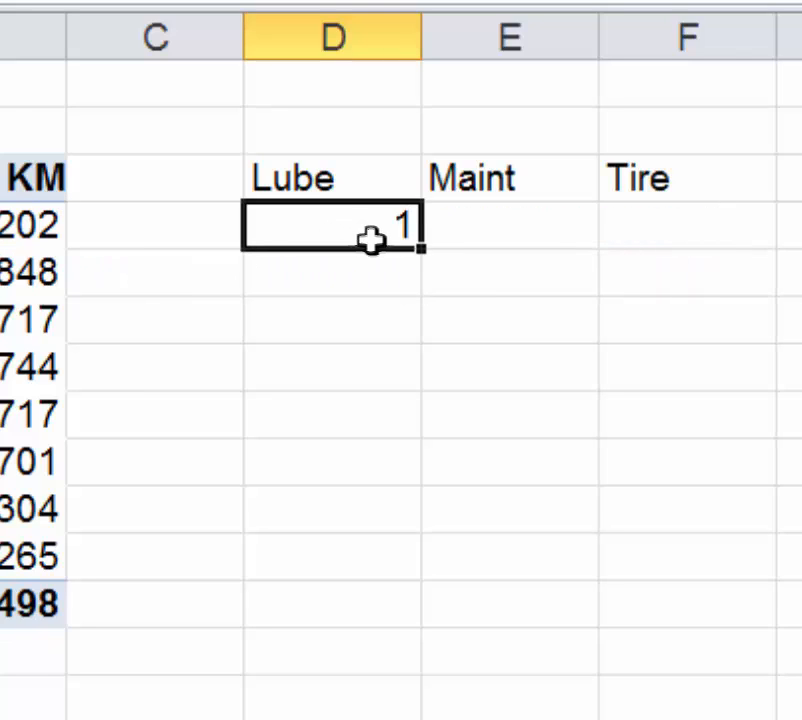
pyautogui.moveTo(420, 250); pyautogui.dragTo(412, 560)
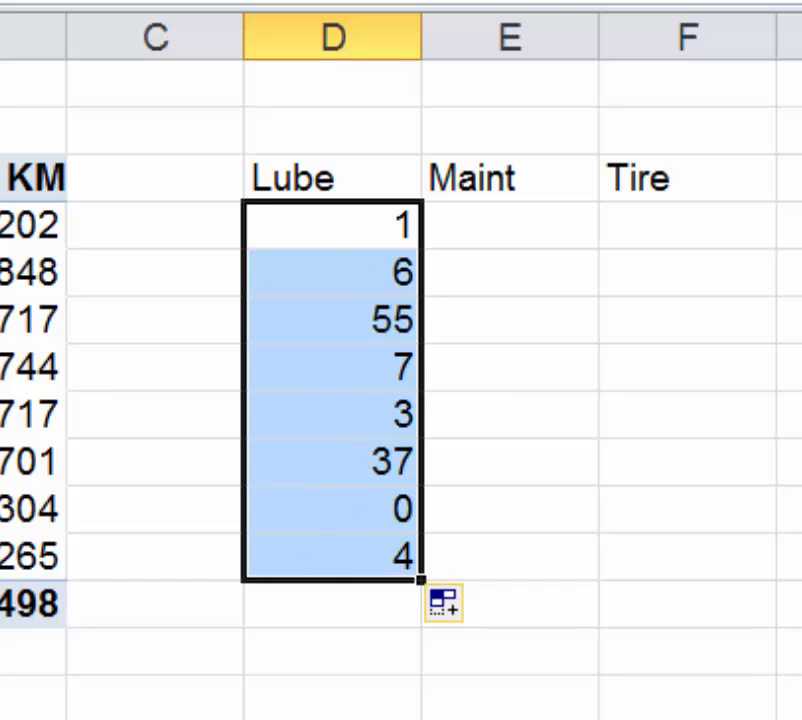
pyautogui.moveTo(353, 284); pyautogui.dragTo(363, 555)
pyautogui.press('Delete')
# Step: Multiply the Lube formula in D4 by 200 and fill it down to D11
pyautogui.click(330, 222)
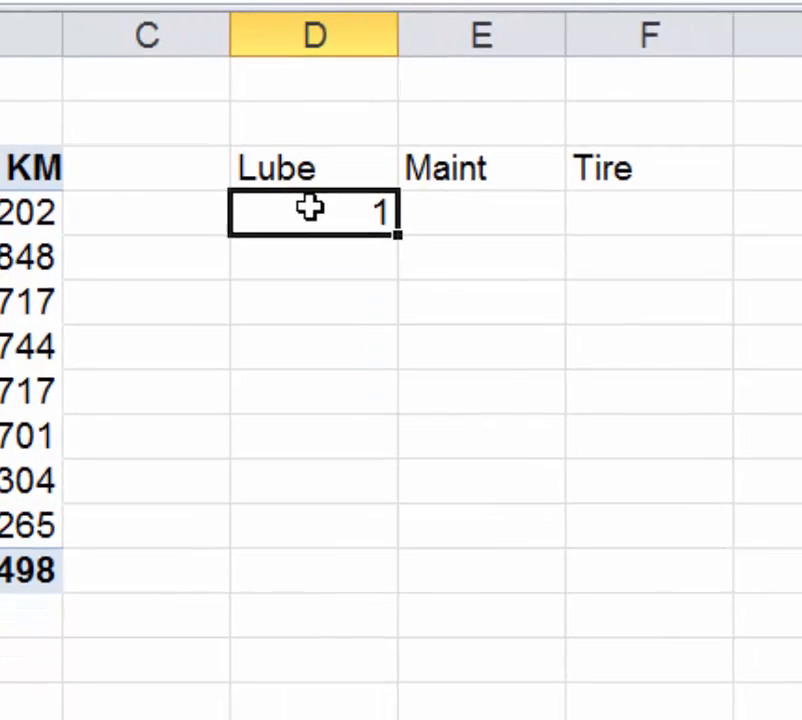
pyautogui.doubleClick(330, 222)
pyautogui.click(665, 198)
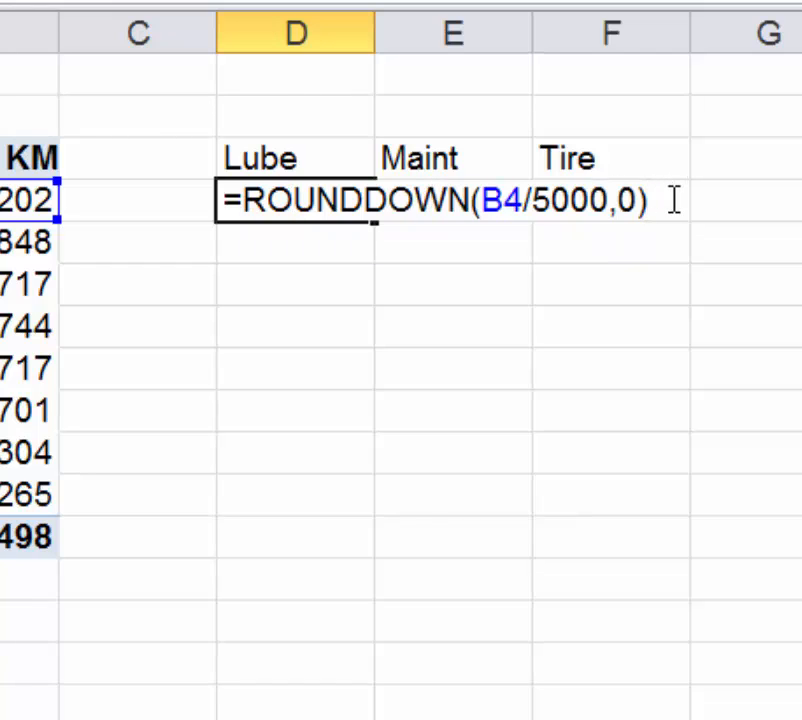
pyautogui.write('*200')
pyautogui.press('Return')
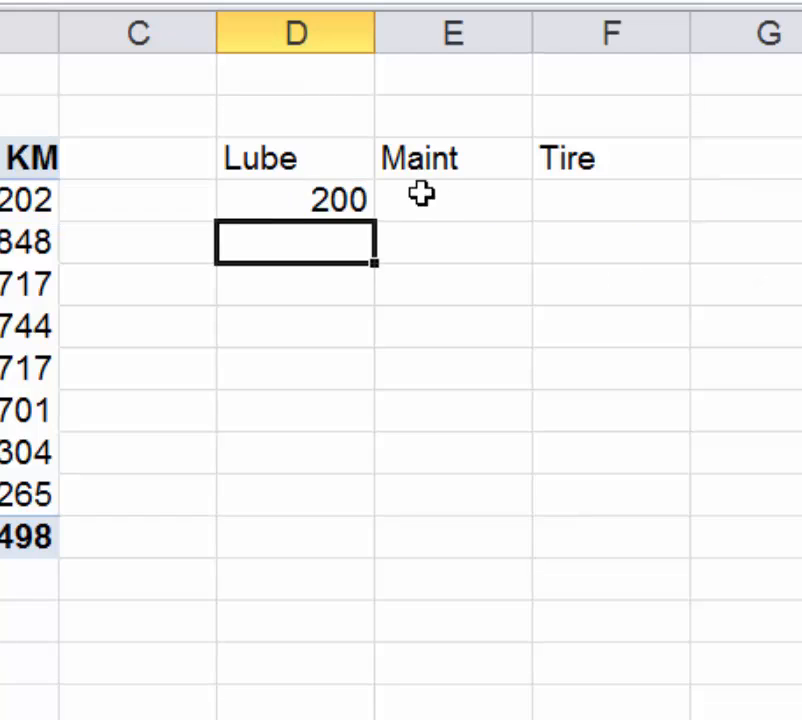
pyautogui.click(340, 201)
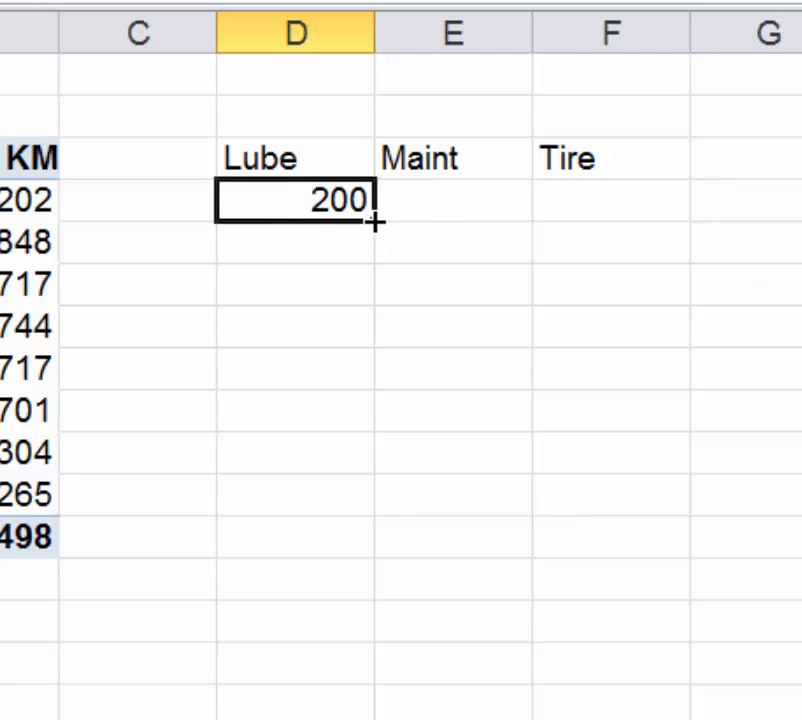
pyautogui.moveTo(375, 220); pyautogui.dragTo(358, 517)
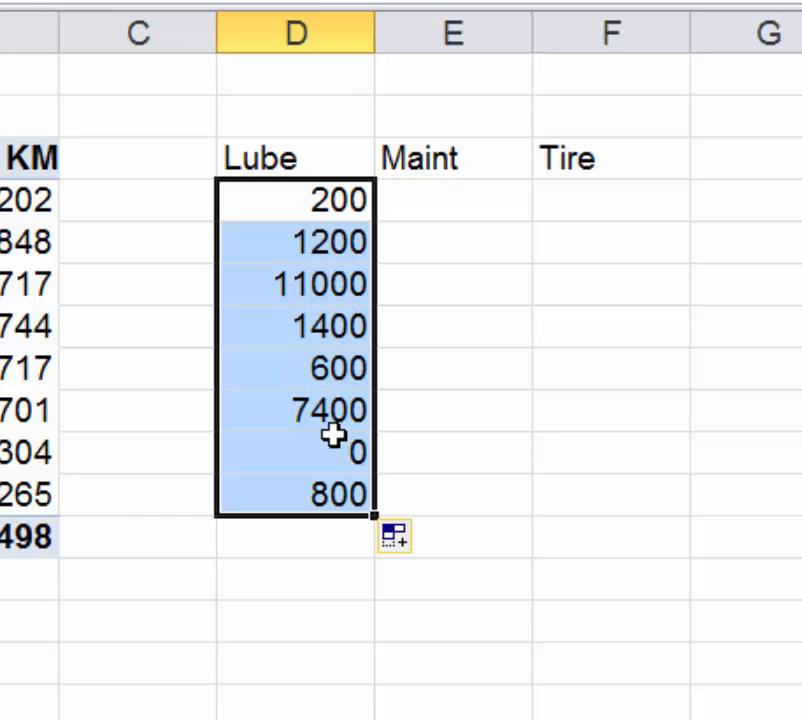
pyautogui.click(449, 201)
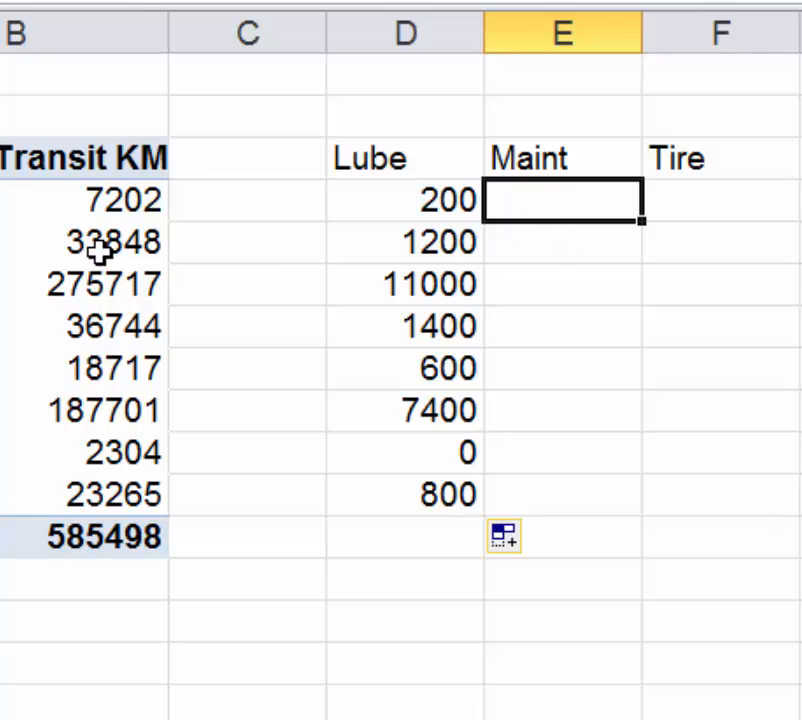
pyautogui.click(524, 244)
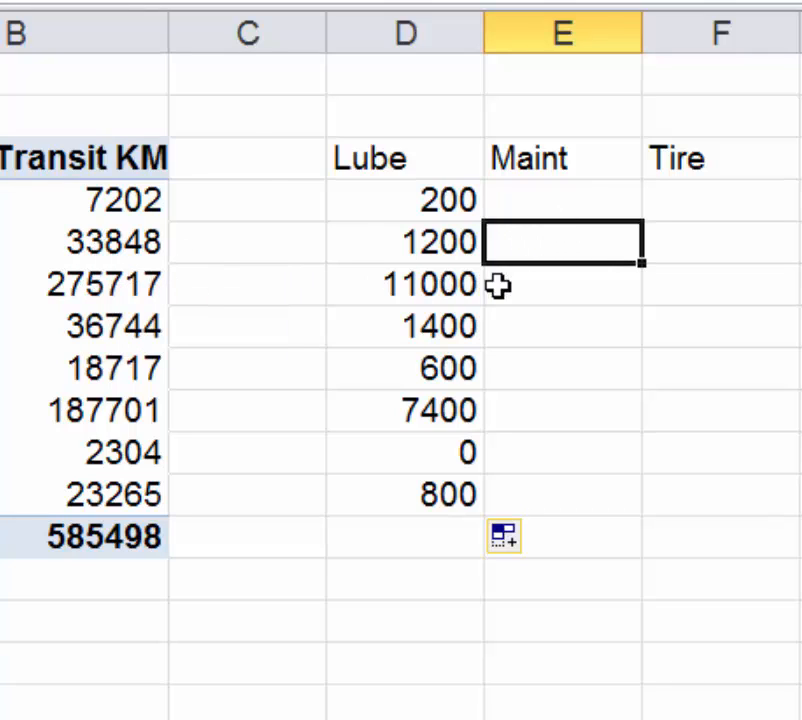
pyautogui.click(537, 286)
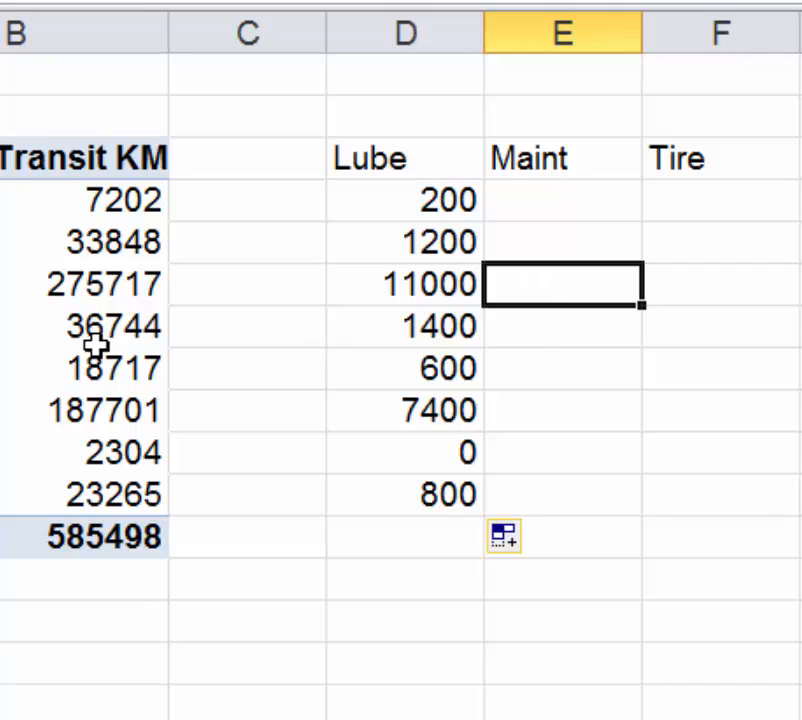
pyautogui.click(557, 332)
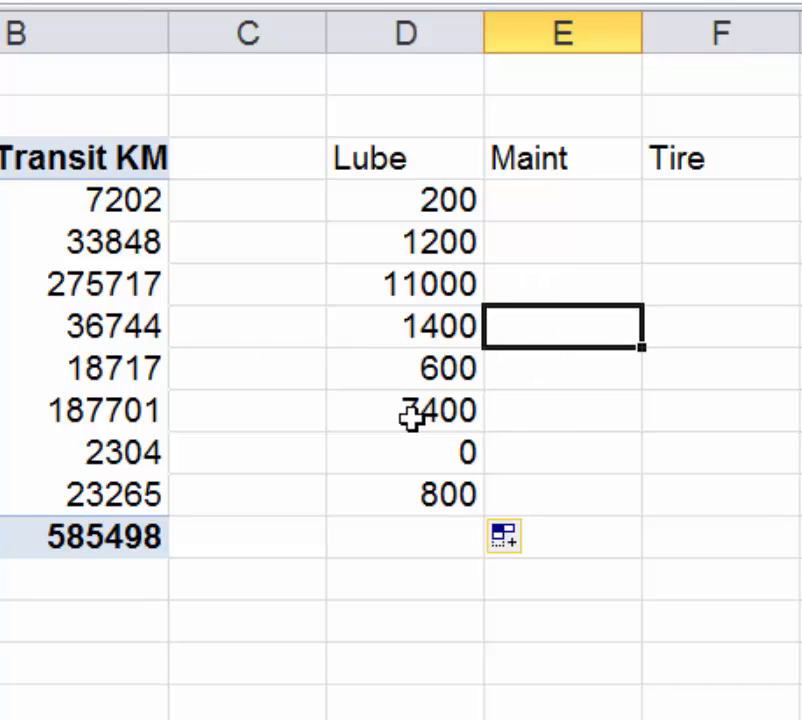
# Step: Enter =ROUNDDOWN(b4/10000,0) in Maint cell E4
pyautogui.click(571, 214)
pyautogui.write('=ROUNDDOW')
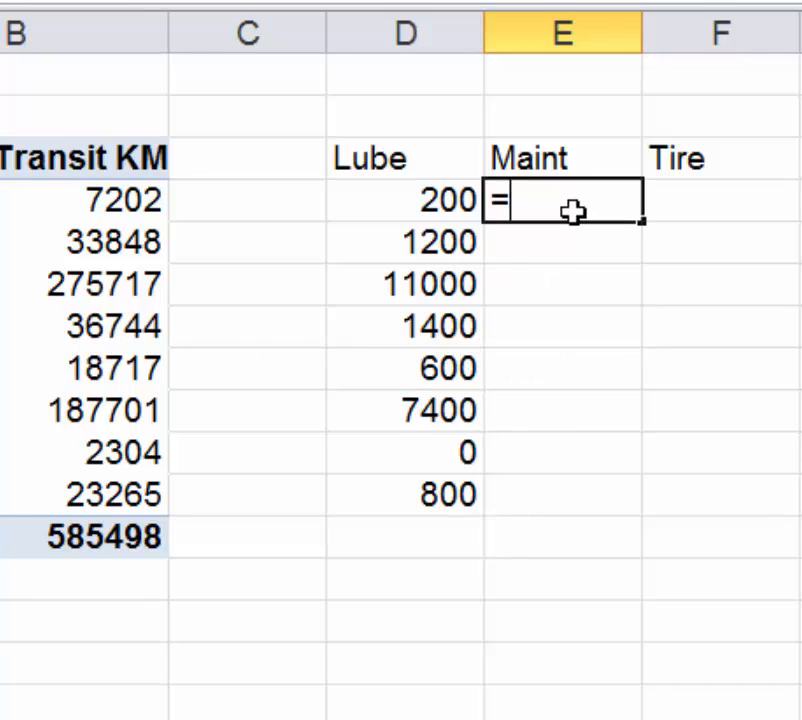
pyautogui.write('N(')
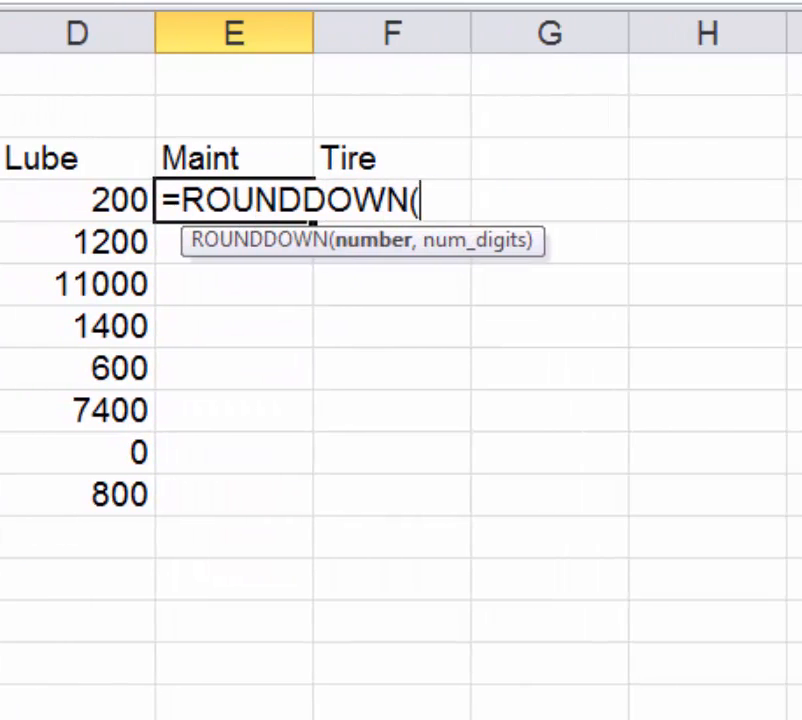
pyautogui.write('b4/')
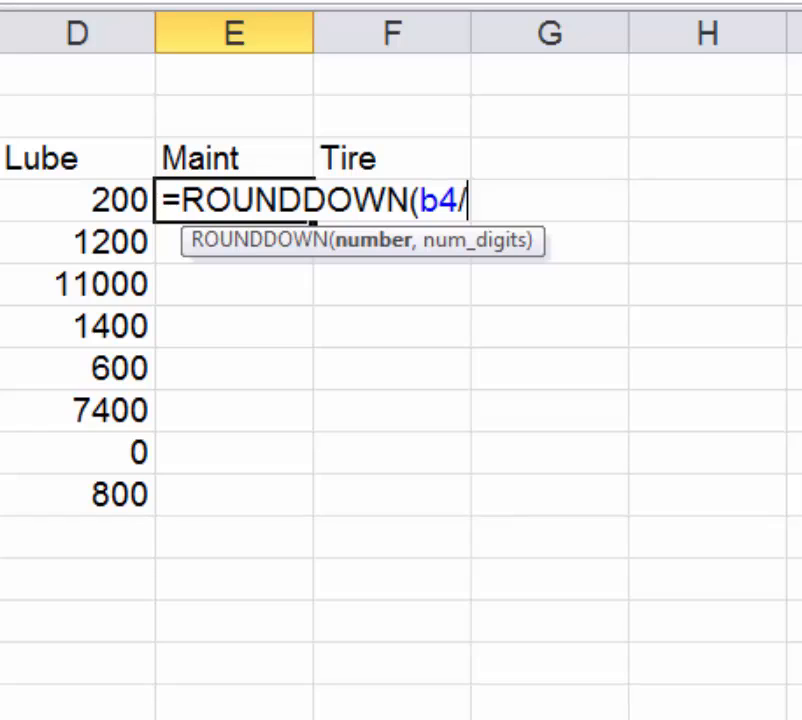
pyautogui.write('10000')
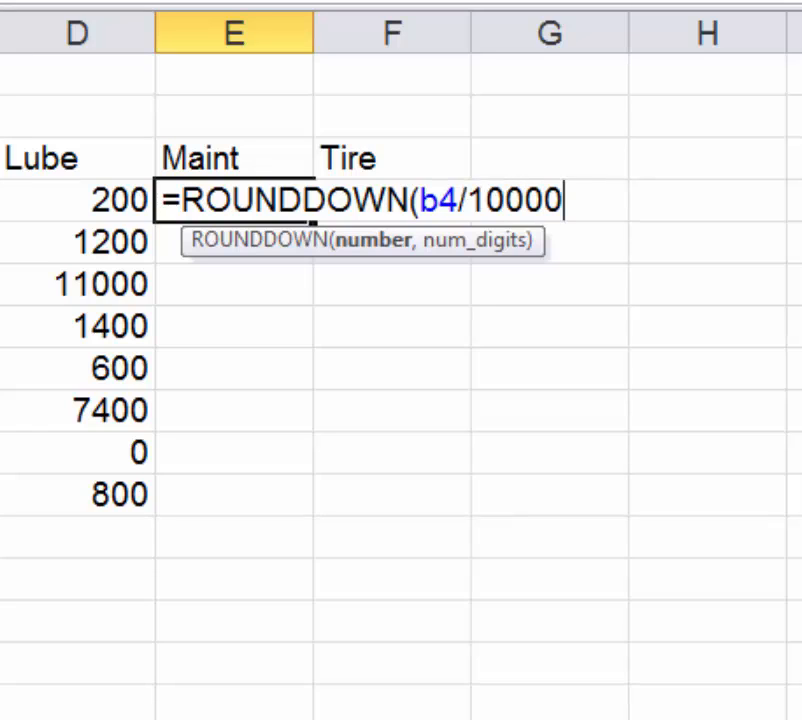
pyautogui.write(',0)')
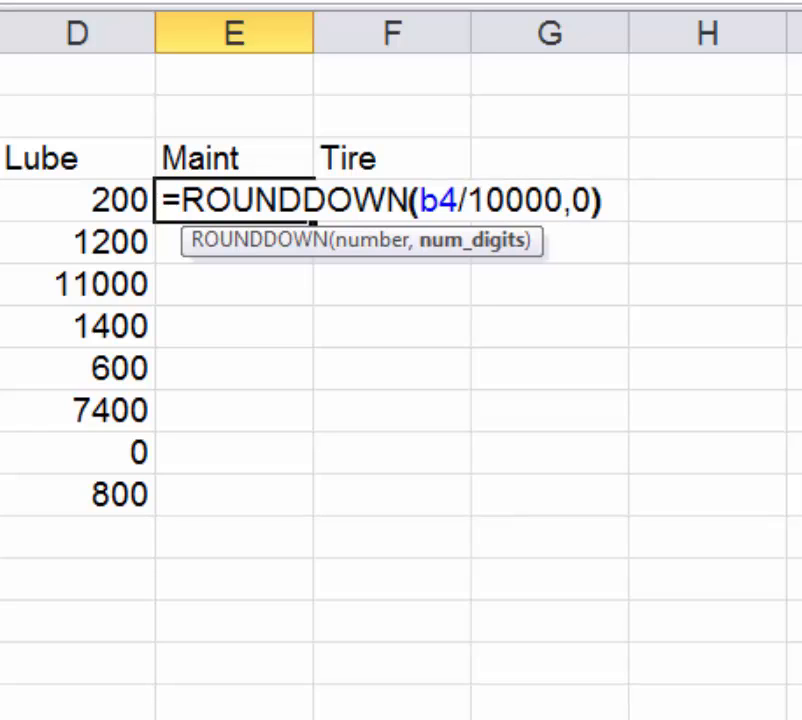
pyautogui.press('Return')
# Step: Try filling the Maint formula from E4 into E5, and clear the copy in E5
pyautogui.click(289, 209)
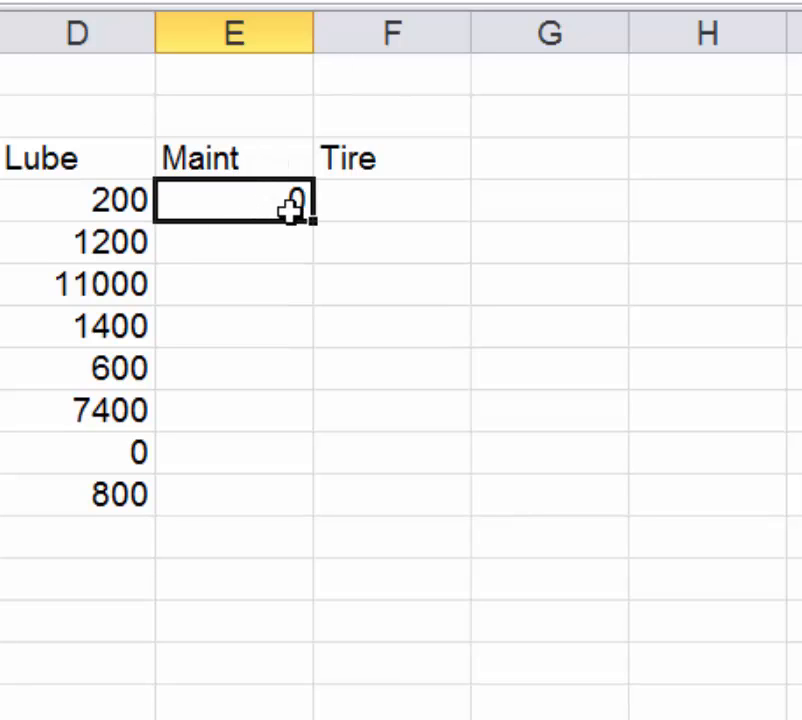
pyautogui.moveTo(313, 222); pyautogui.dragTo(313, 262)
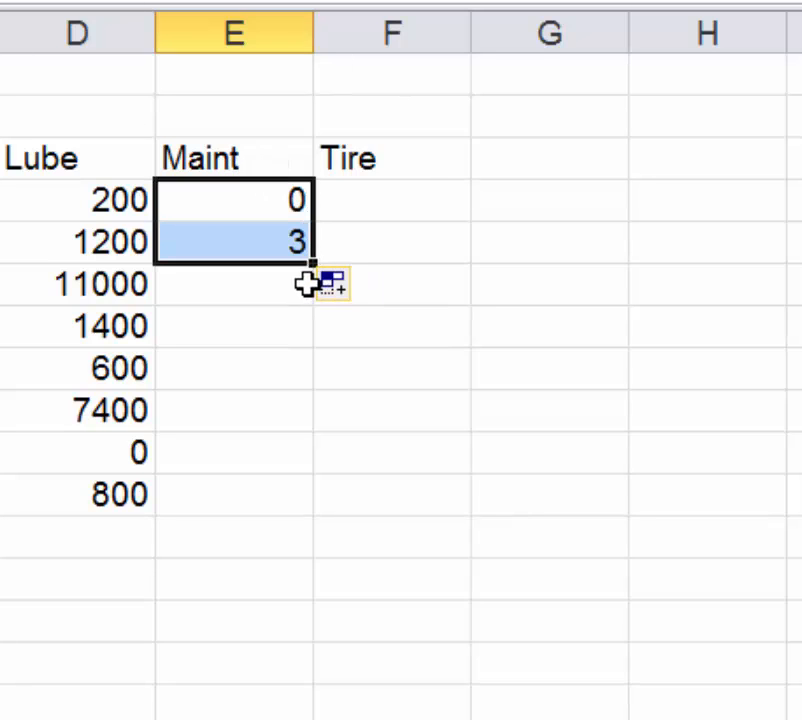
pyautogui.click(285, 240)
pyautogui.press('Delete')
# Step: Multiply the Maint formula in E4 by 550 and fill it down to E11
pyautogui.click(259, 202)
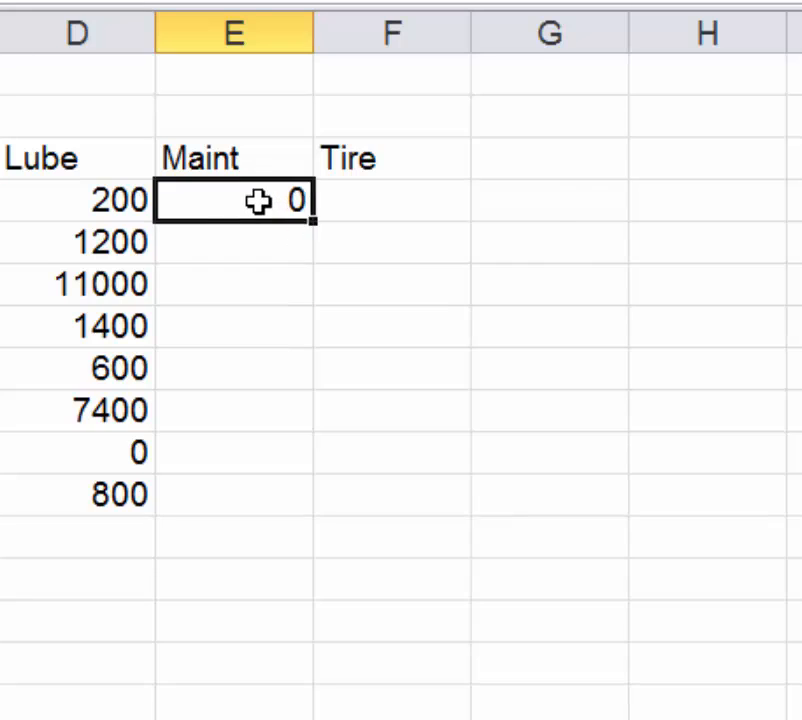
pyautogui.doubleClick(259, 202)
pyautogui.click(613, 206)
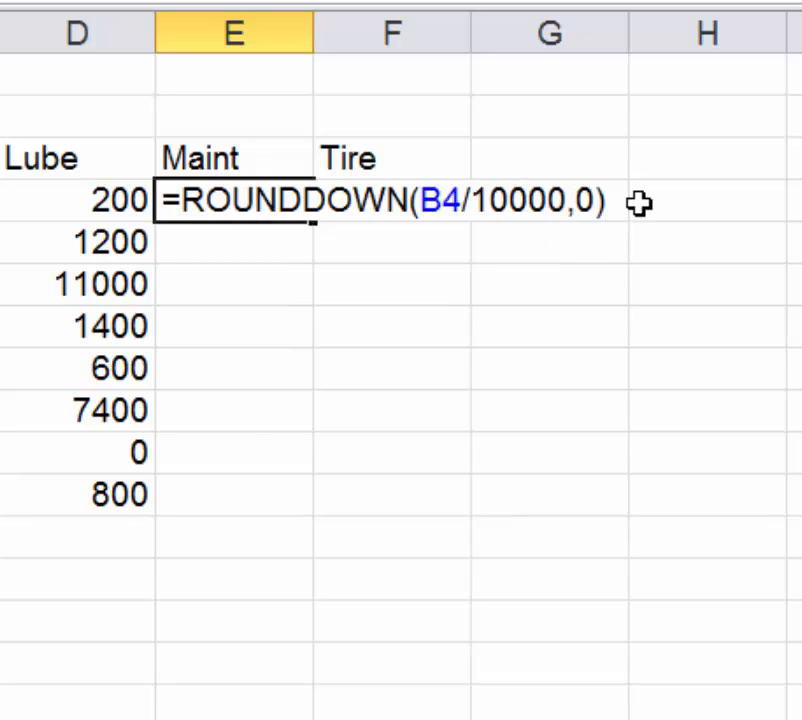
pyautogui.write('*550')
pyautogui.press('Return')
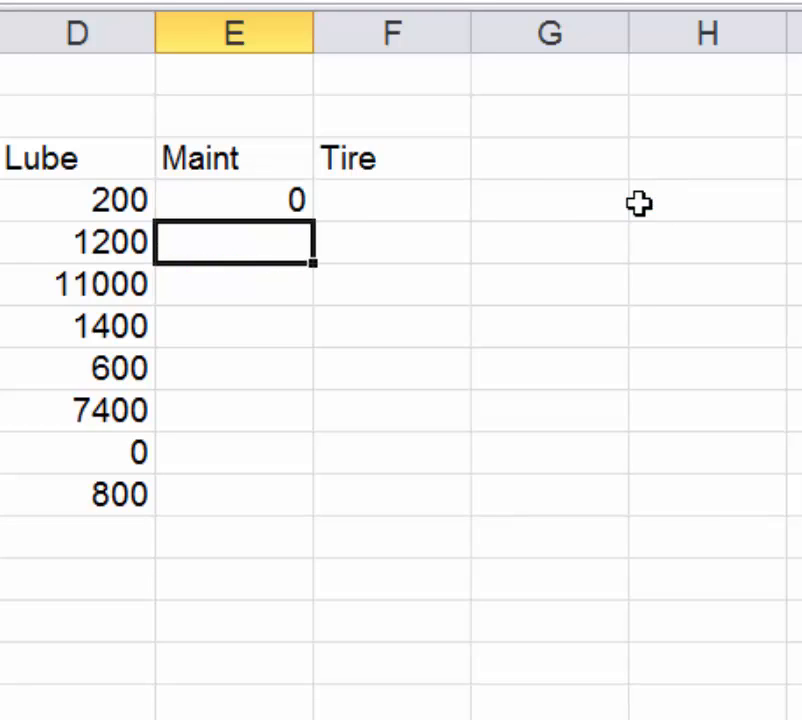
pyautogui.click(286, 211)
pyautogui.moveTo(313, 219); pyautogui.dragTo(279, 510)
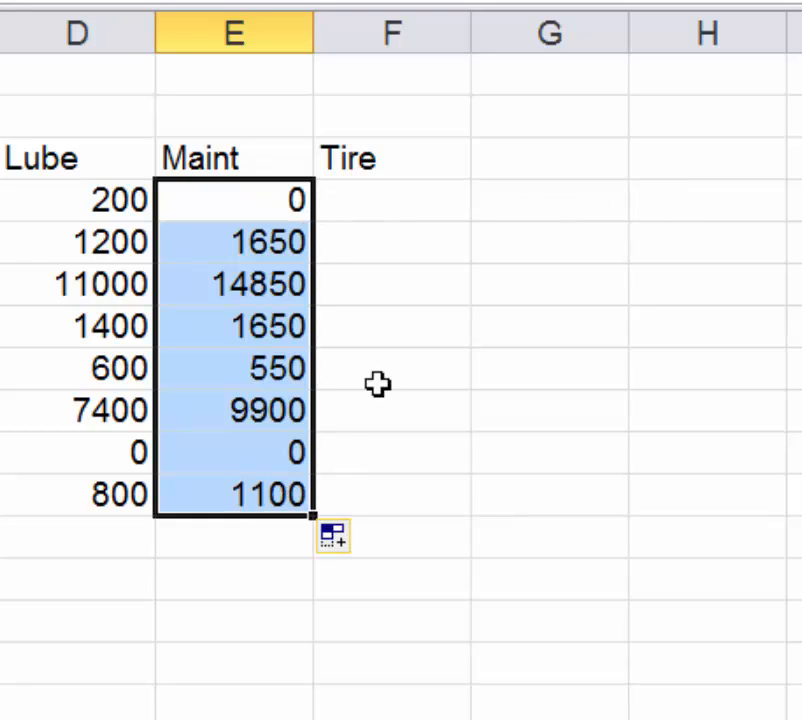
# Step: Enter =ROUNDDOWN(b4/20000,0)*2500 in Tire cell F4 and fill it down to F11
pyautogui.click(389, 202)
pyautogui.write('=ROUND')
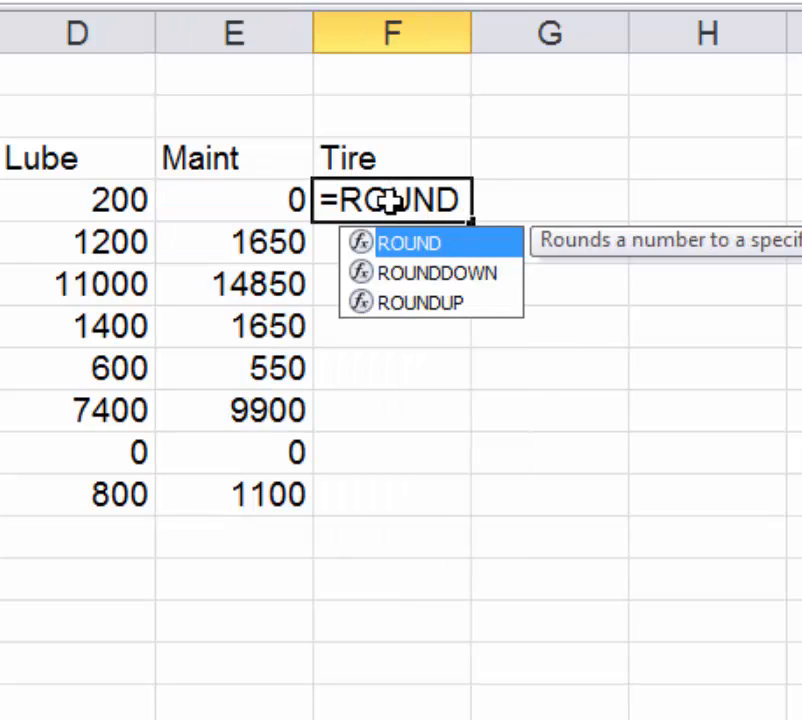
pyautogui.write('DOWN(')
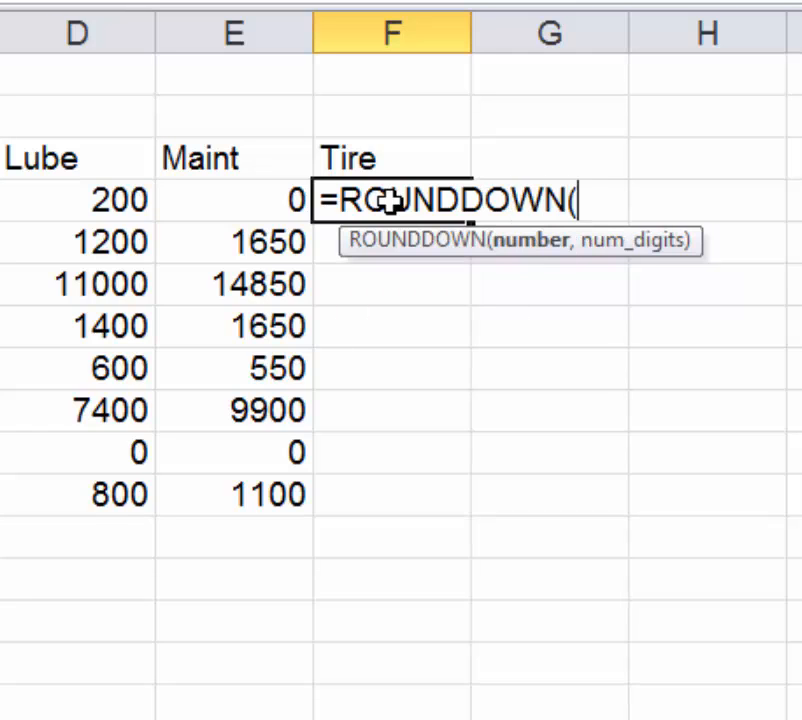
pyautogui.write('b')
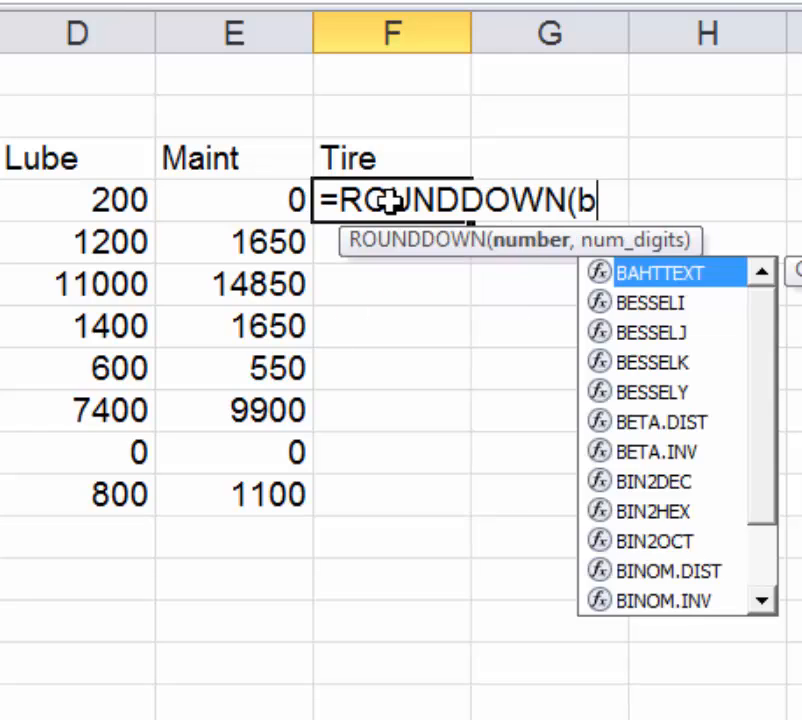
pyautogui.write('4/20')
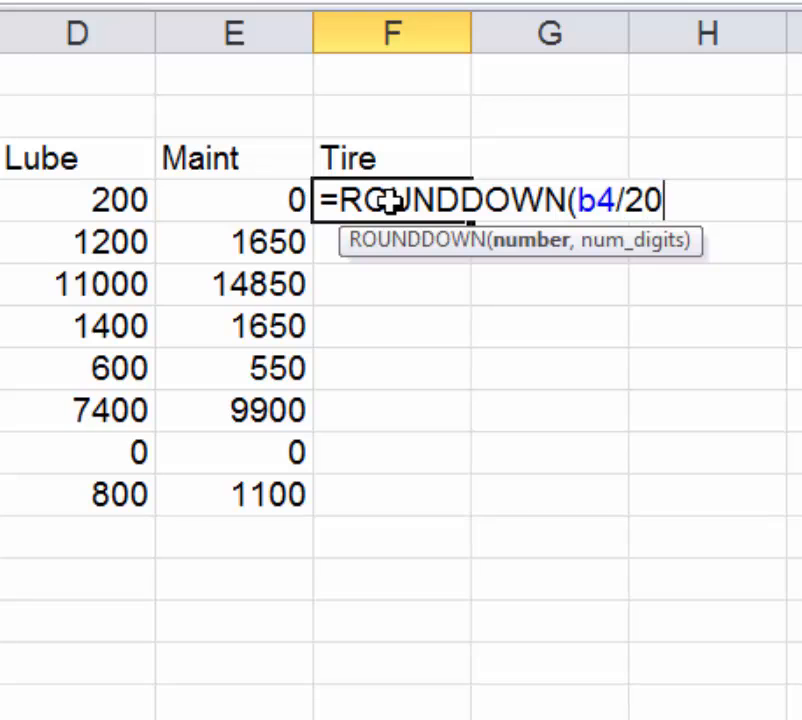
pyautogui.write('000,0')
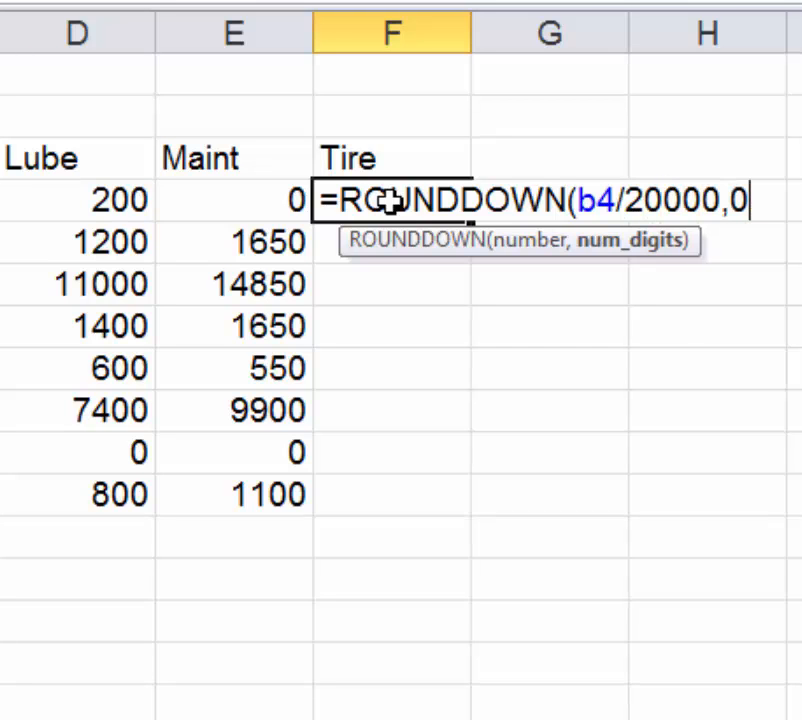
pyautogui.write(')*')
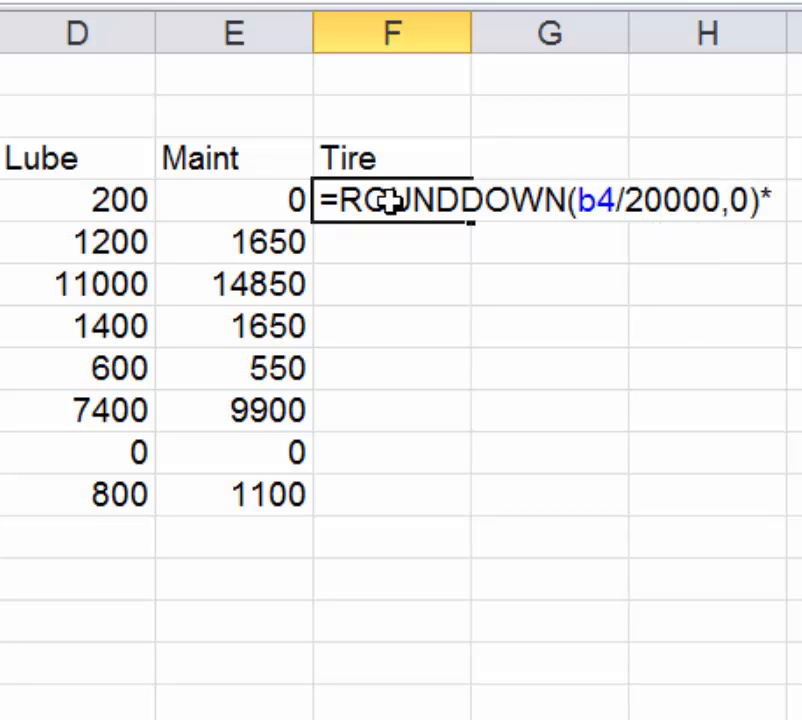
pyautogui.write('2500')
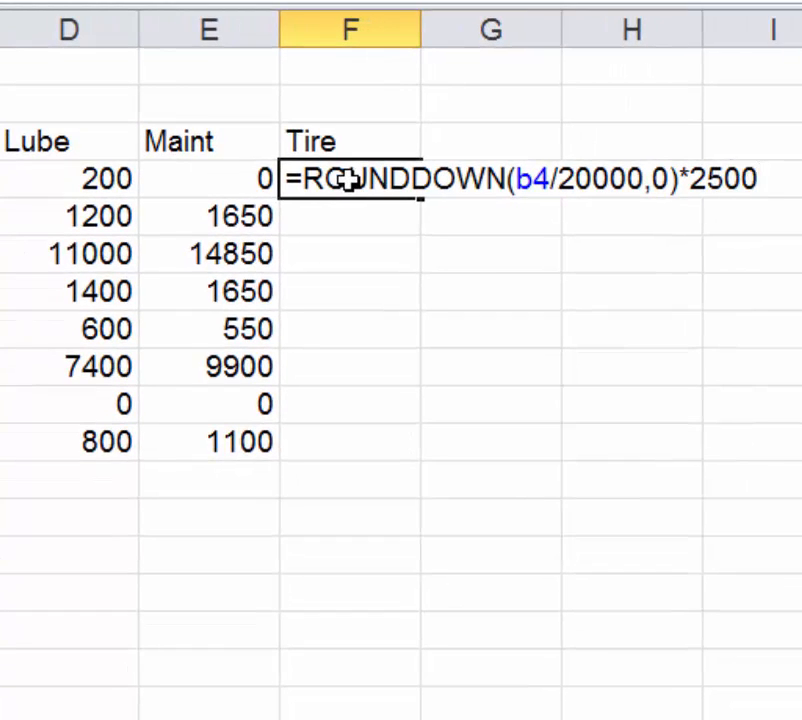
pyautogui.press('Return')
pyautogui.click(348, 179)
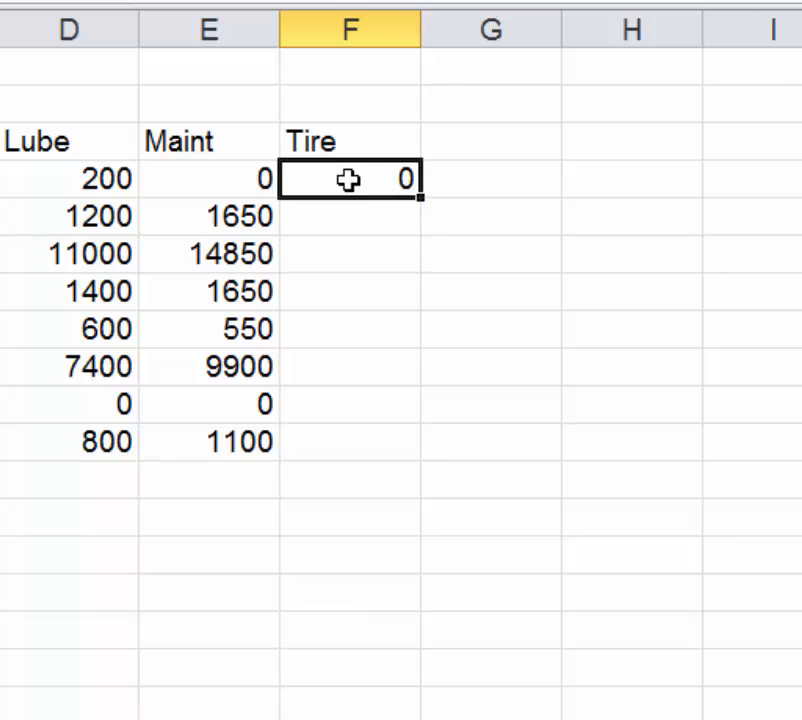
pyautogui.moveTo(420, 199); pyautogui.dragTo(417, 450)
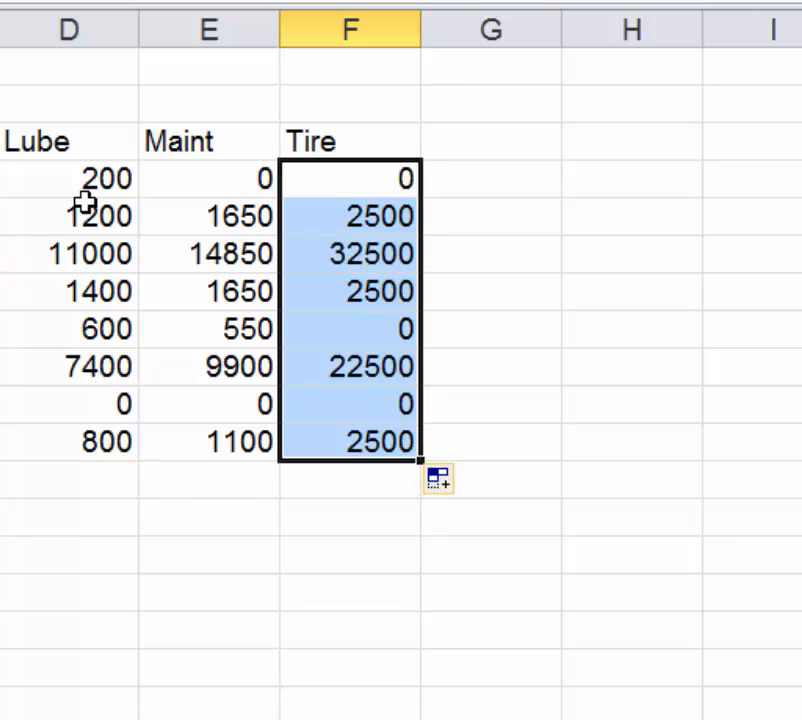
# Step: Format D4:F11 as dollar accounting values without decimals and total all the service costs in D15 with =sum(D4:F11)
pyautogui.moveTo(84, 190); pyautogui.dragTo(311, 430)
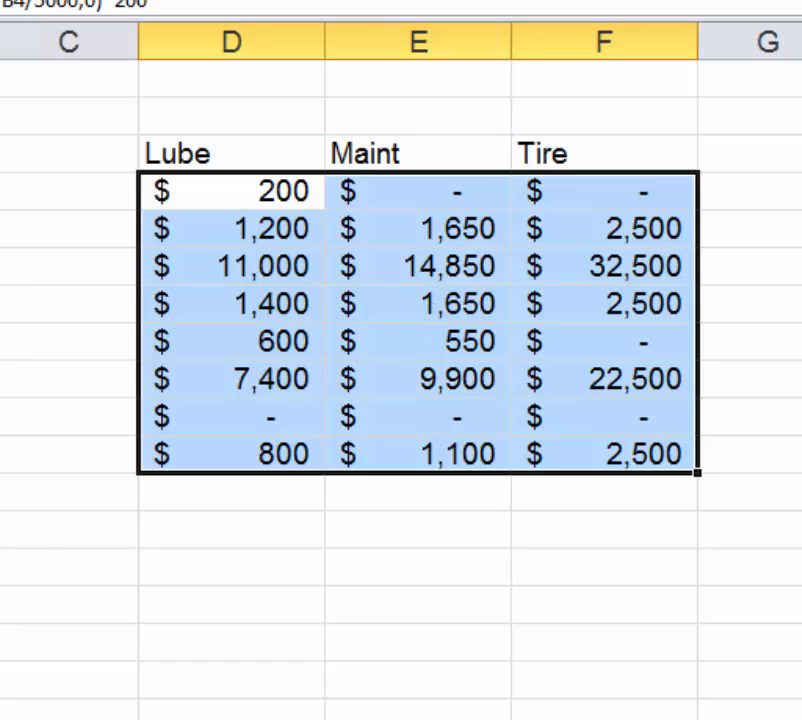
pyautogui.click(191, 599)
pyautogui.write('=sum(')
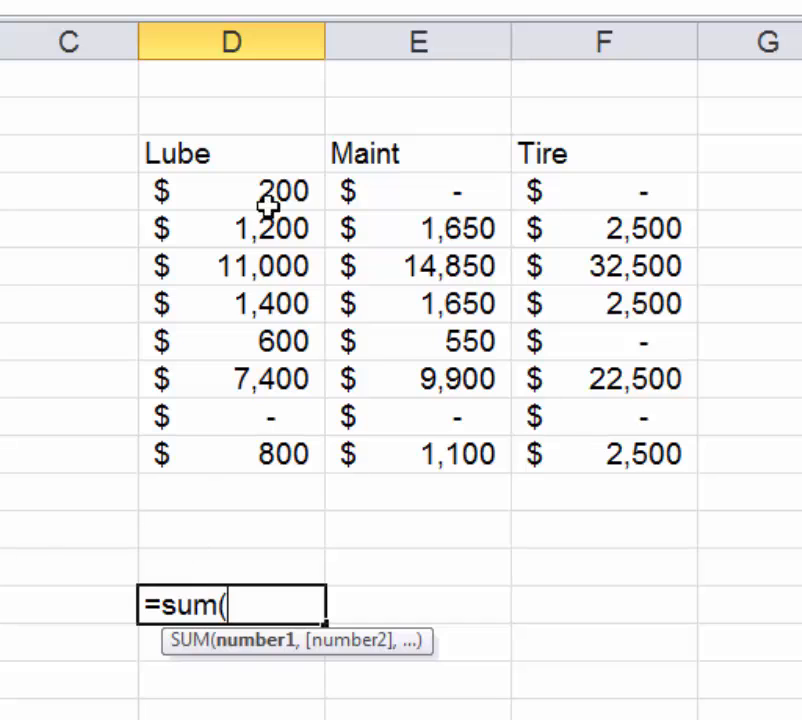
pyautogui.moveTo(268, 202); pyautogui.dragTo(571, 442)
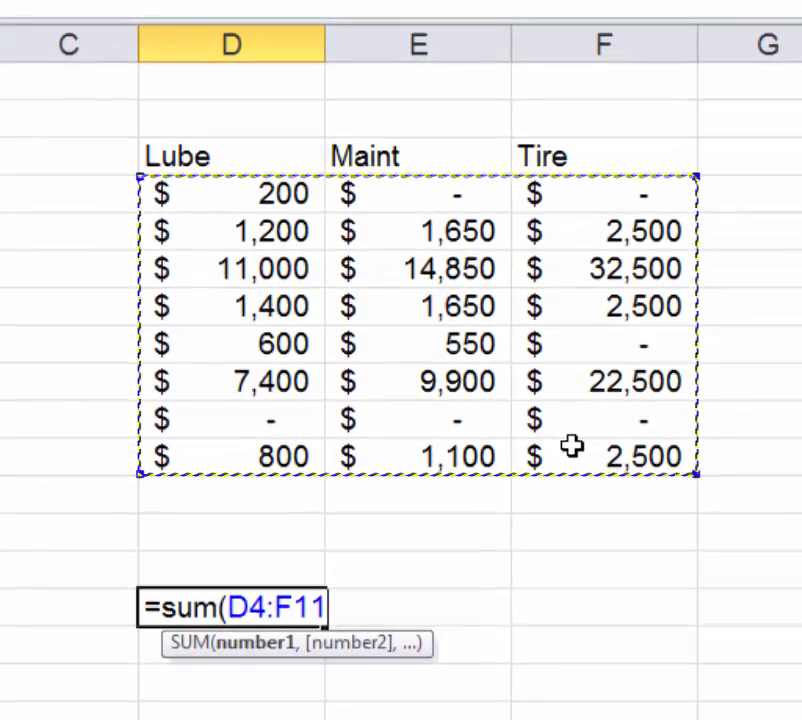
pyautogui.write(')')
pyautogui.press('Return')
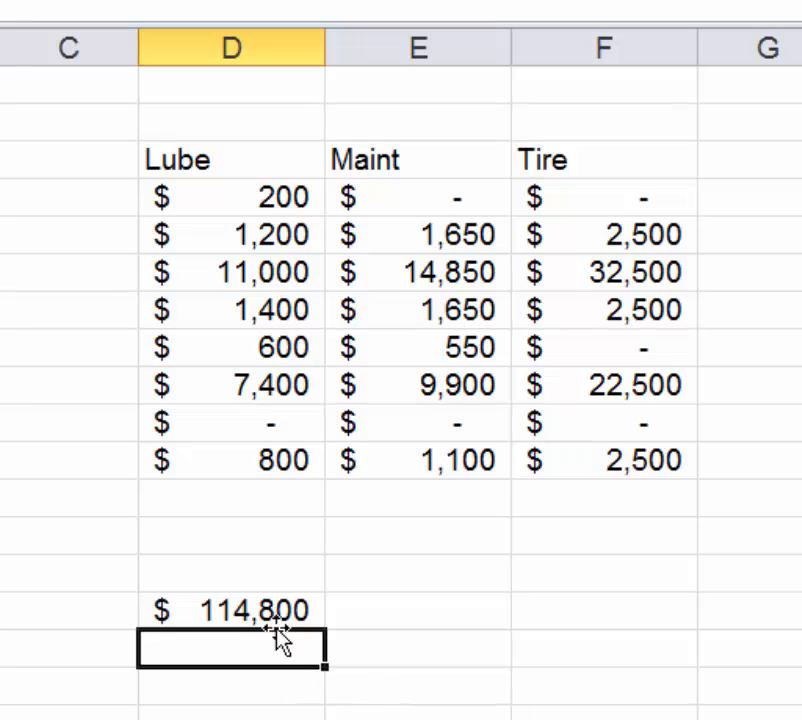